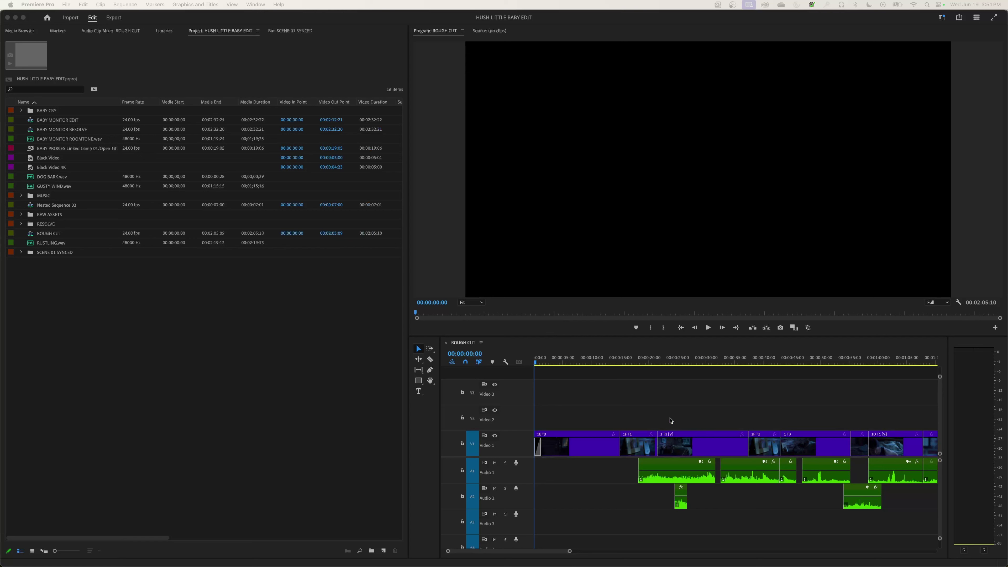
Step: Load clip 1A T2 from the SCENE 01 SYNCED bin for source viewing and check its playback resolution choices
click(542, 352)
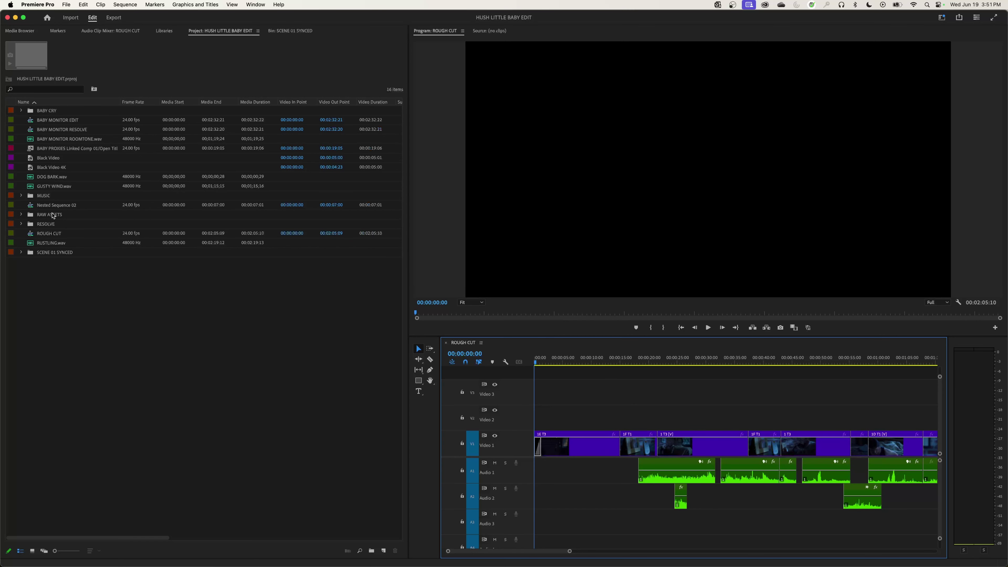
double_click(49, 255)
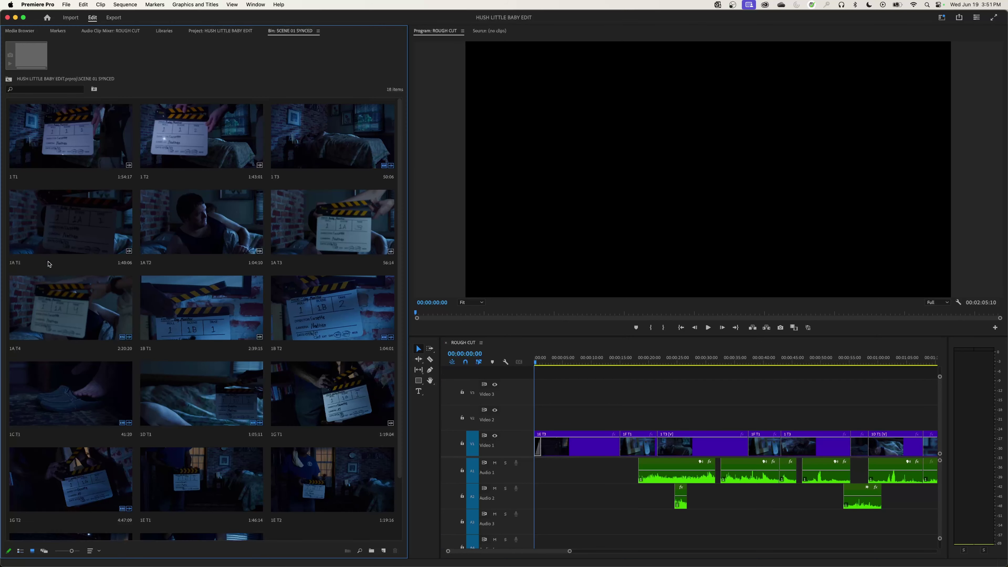
double_click(167, 222)
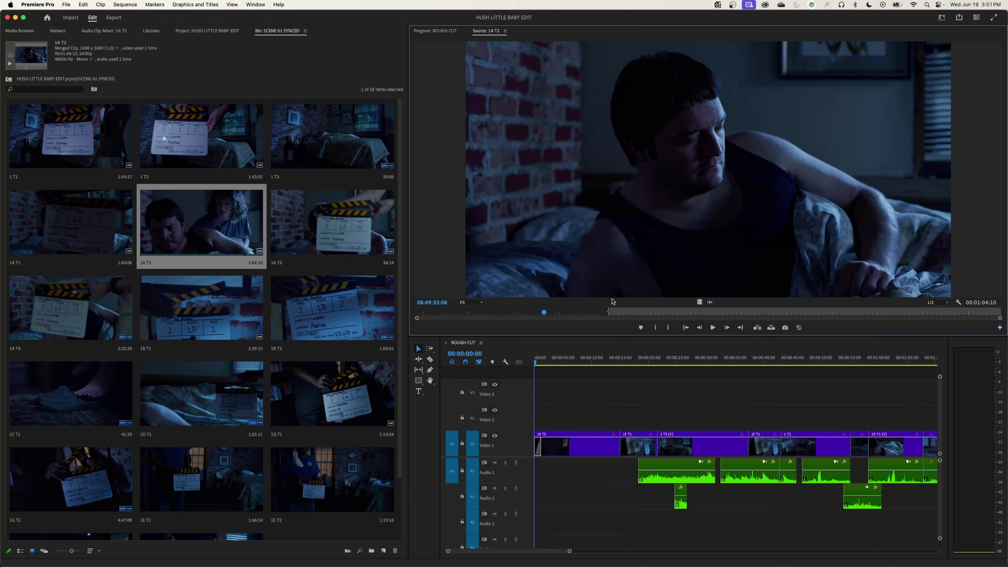
click(937, 302)
click(935, 307)
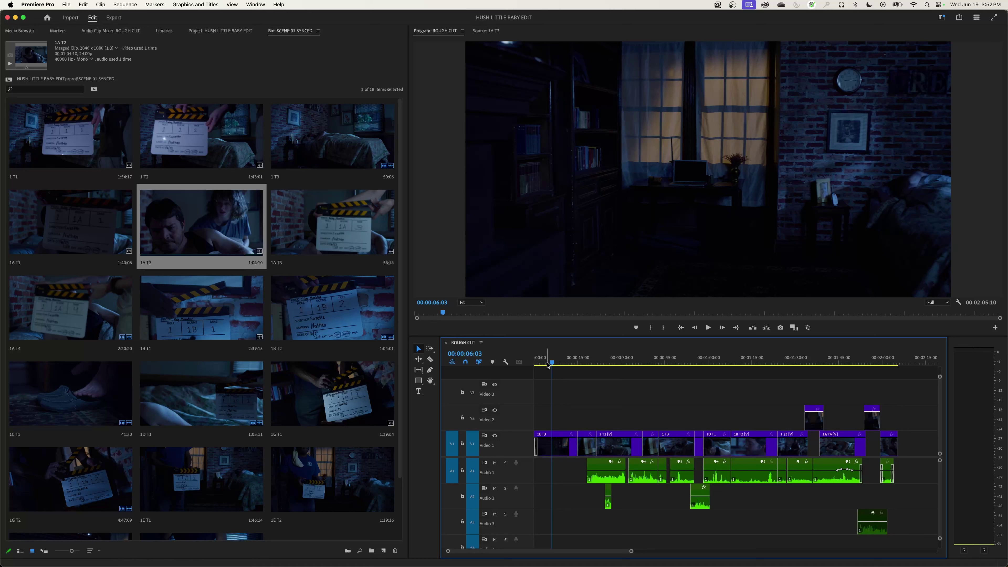
Step: Play the ROUGH CUT sequence from its start, replaying the cut into the second baby monitor close-up
key(Home)
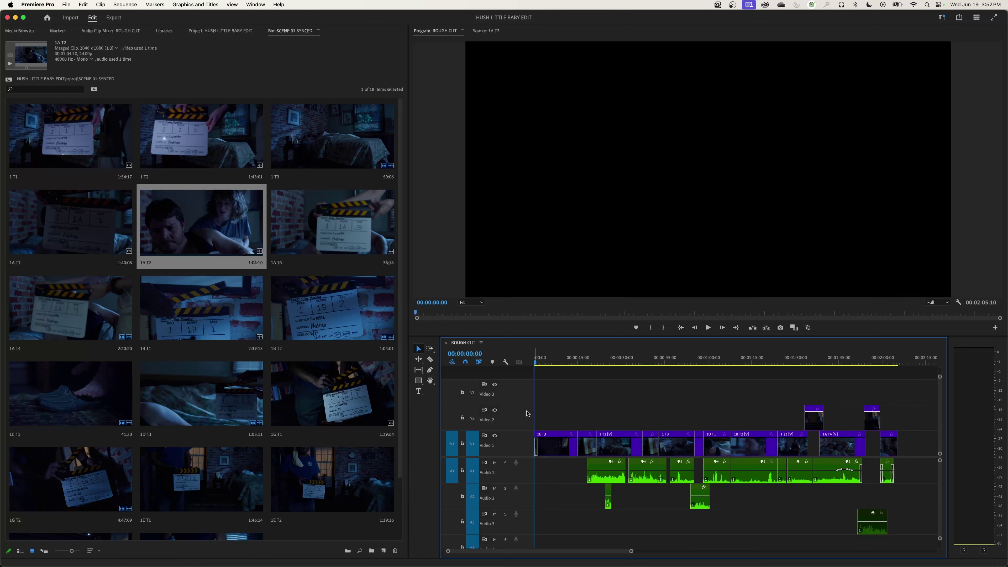
key(space)
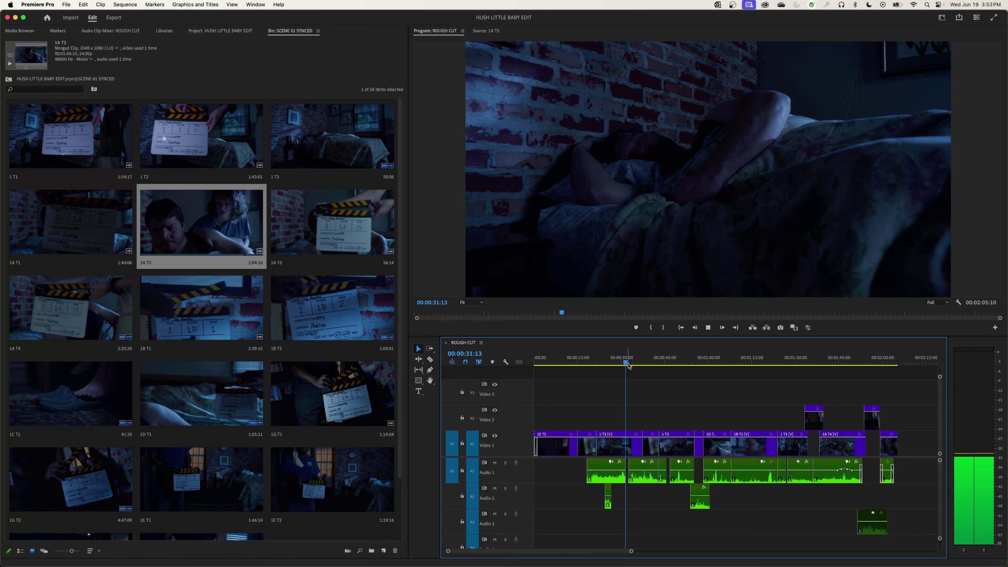
key(space)
key(space)
key(space)
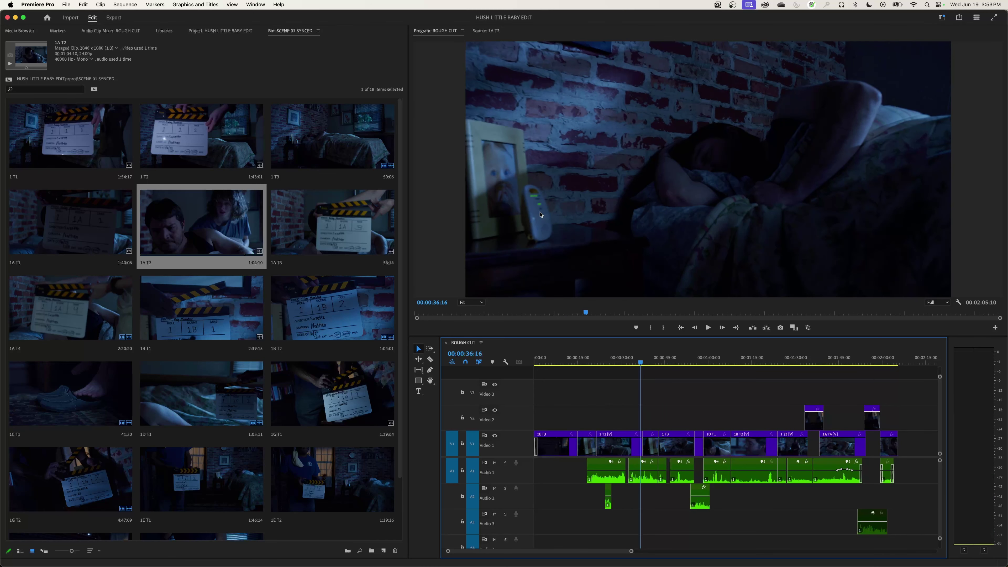
click(635, 362)
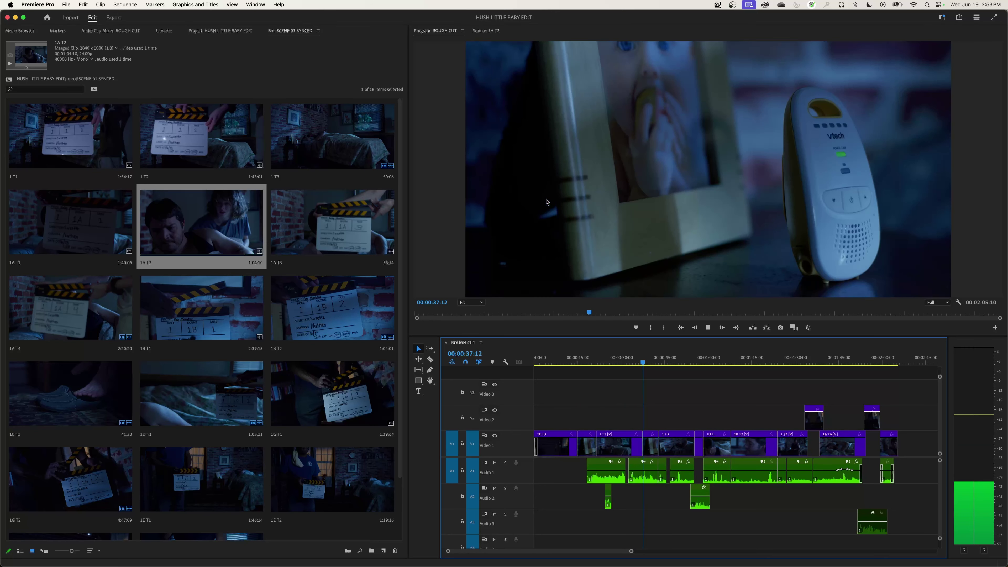
key(space)
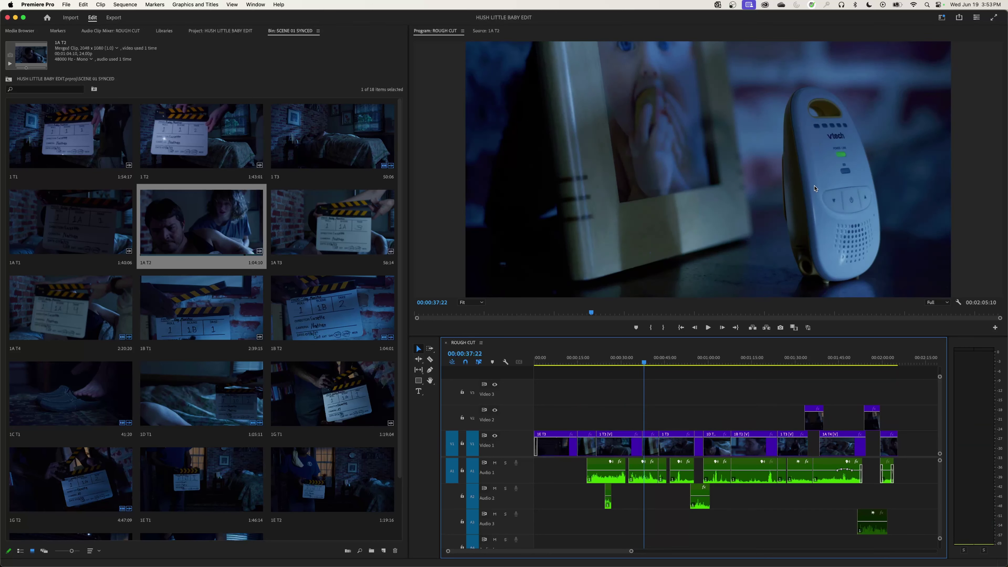
key(space)
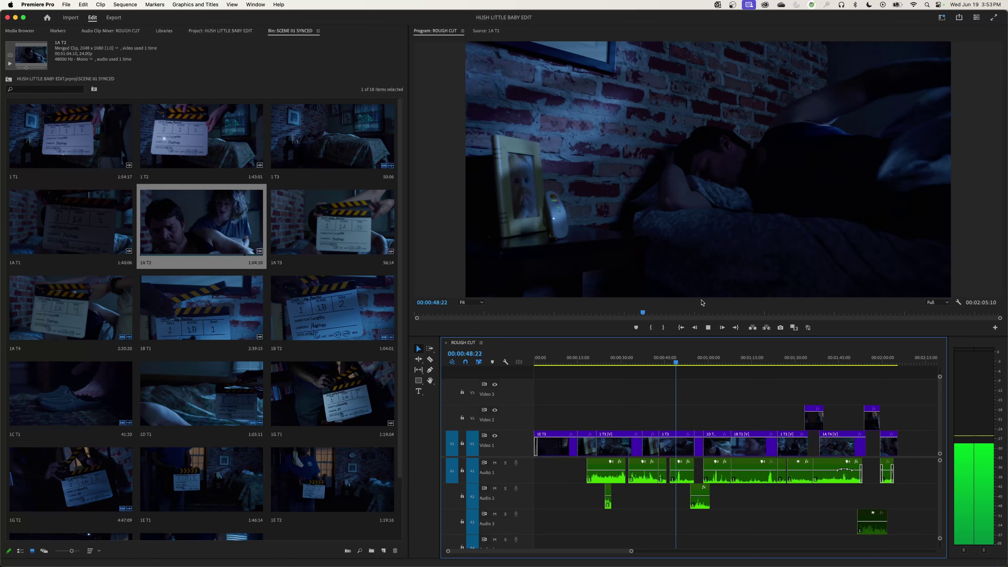
key(space)
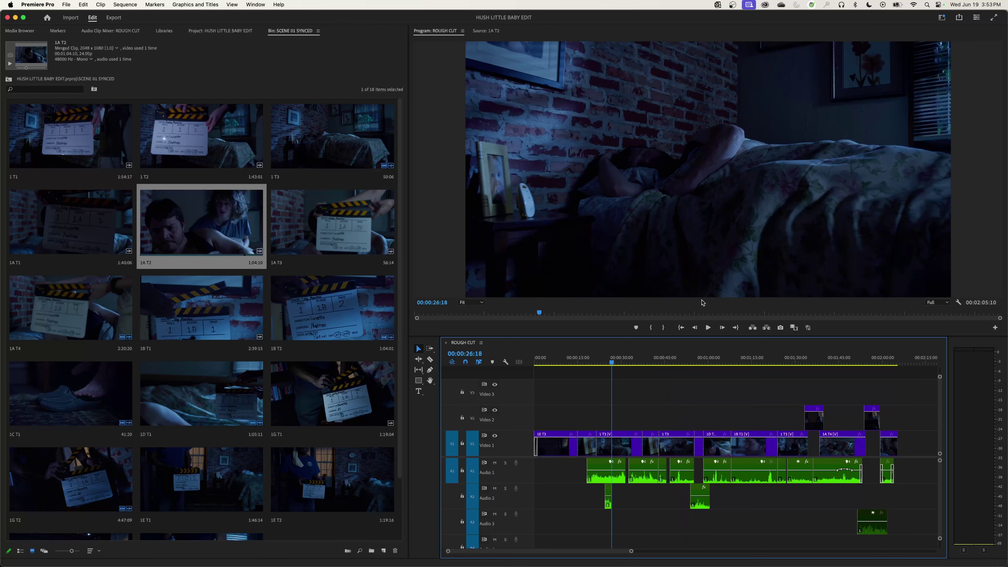
Step: Add the default Cross Dissolve at the cut between the opening shot and the first baby monitor close-up, at 00:00:15:00
key(Up)
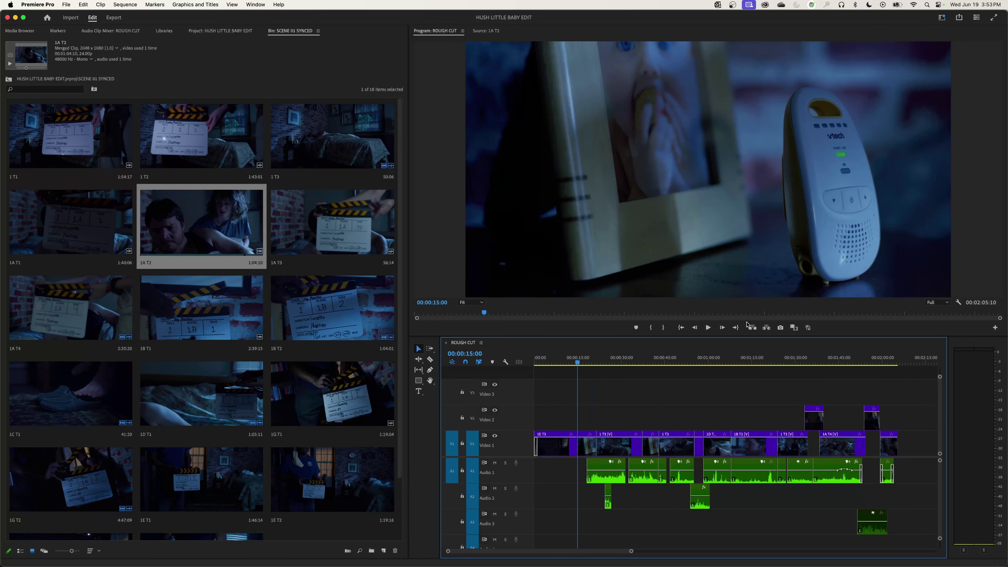
key(equal)
key(equal)
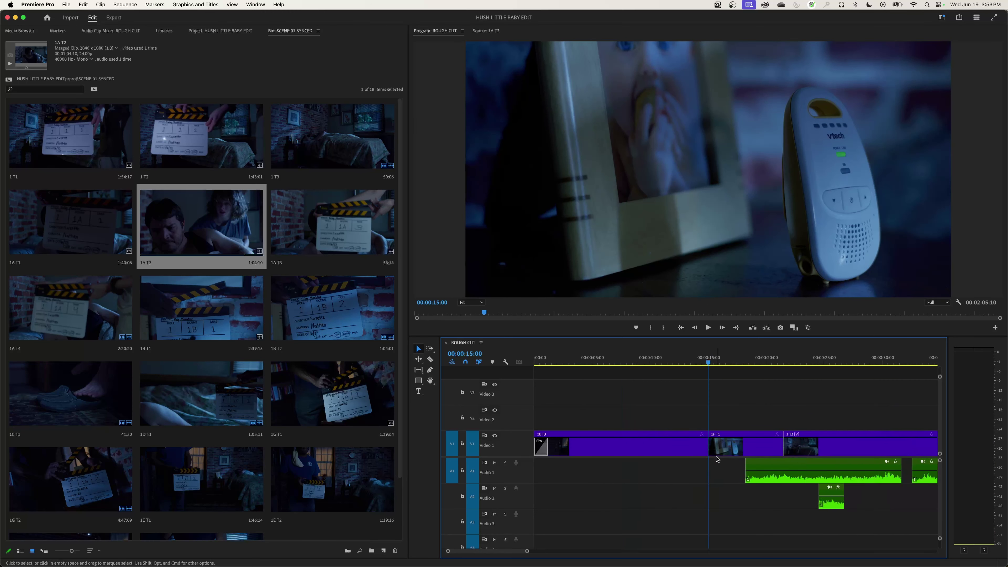
key(shift+k)
key(shift+k)
key(Down)
key(Down)
key(Down)
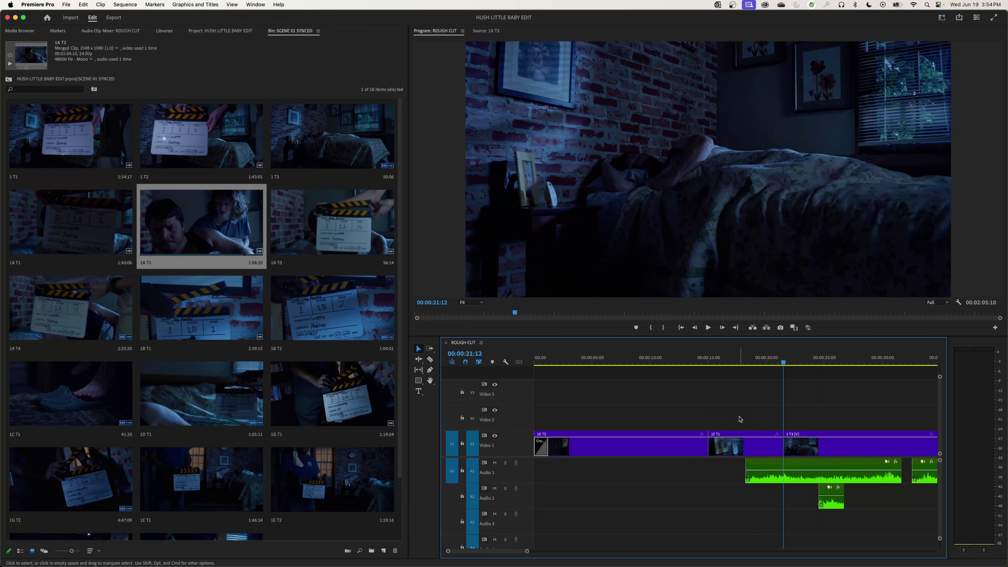
key(Up)
key(Up)
key(Up)
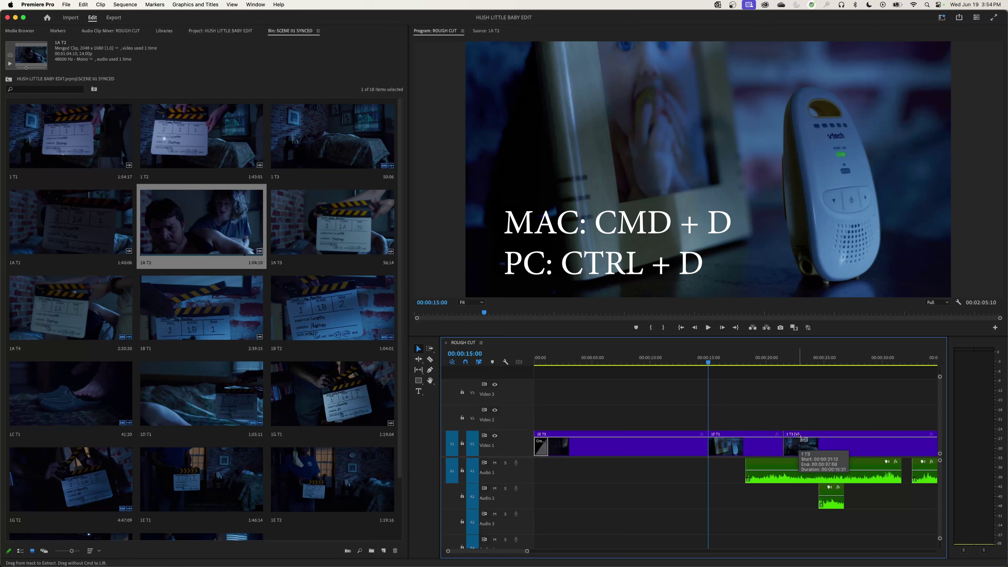
key(super+d)
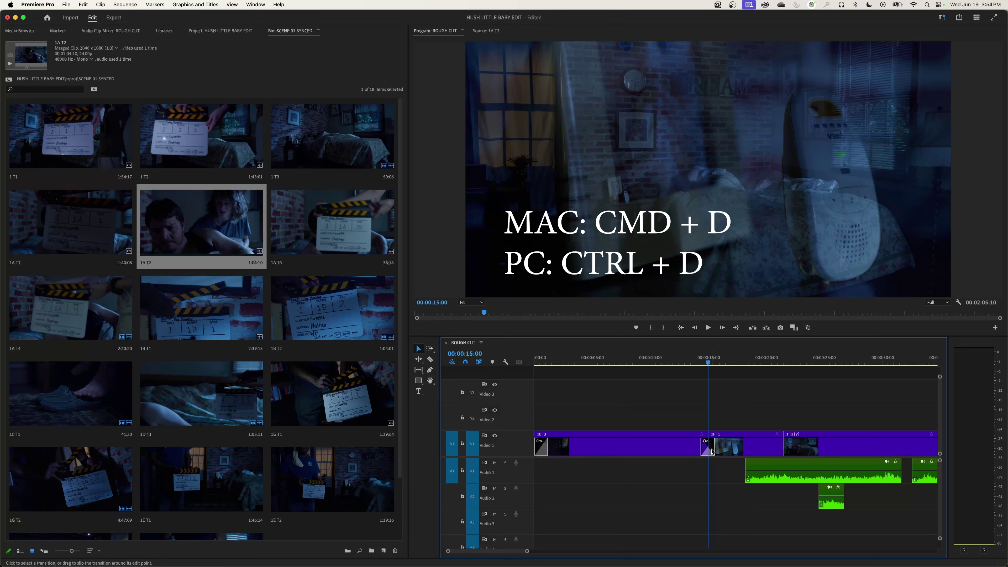
Step: Lengthen the Cross Dissolve at 00:00:15:00 to about 3 seconds and play it back
mouse_move(711, 451)
mouse_down()
mouse_move(732, 449)
mouse_move(713, 449)
mouse_up()
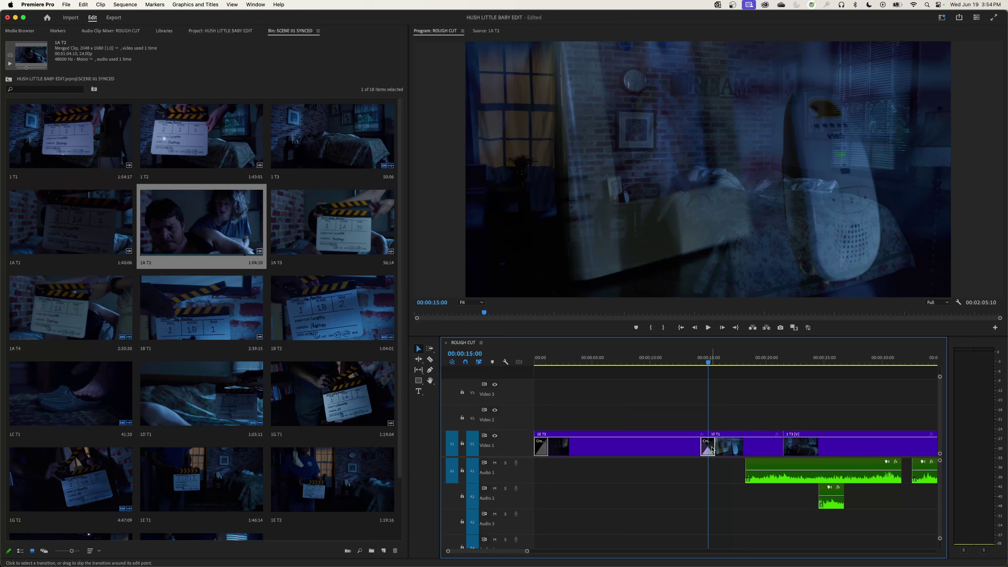
double_click(711, 450)
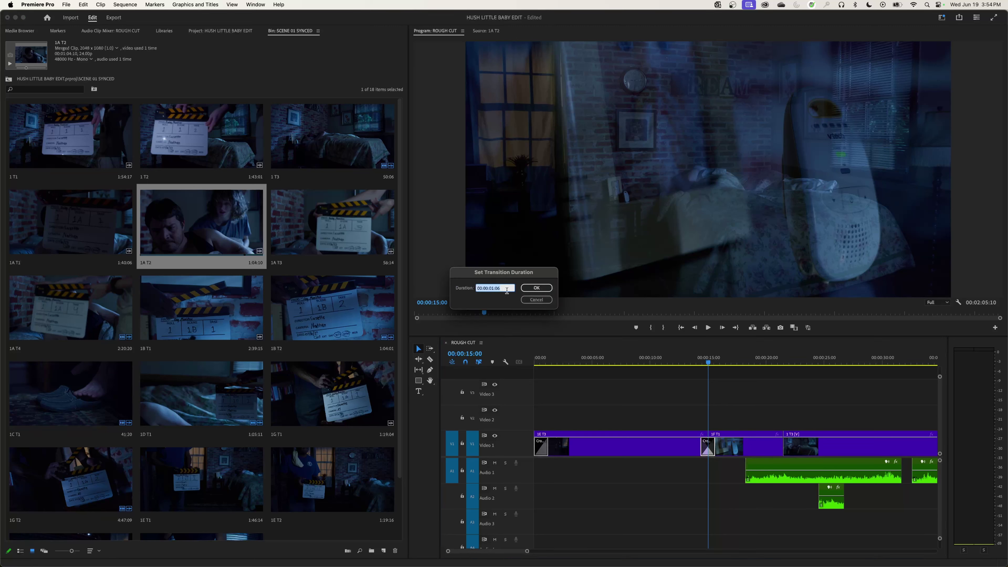
text(30)
click(536, 288)
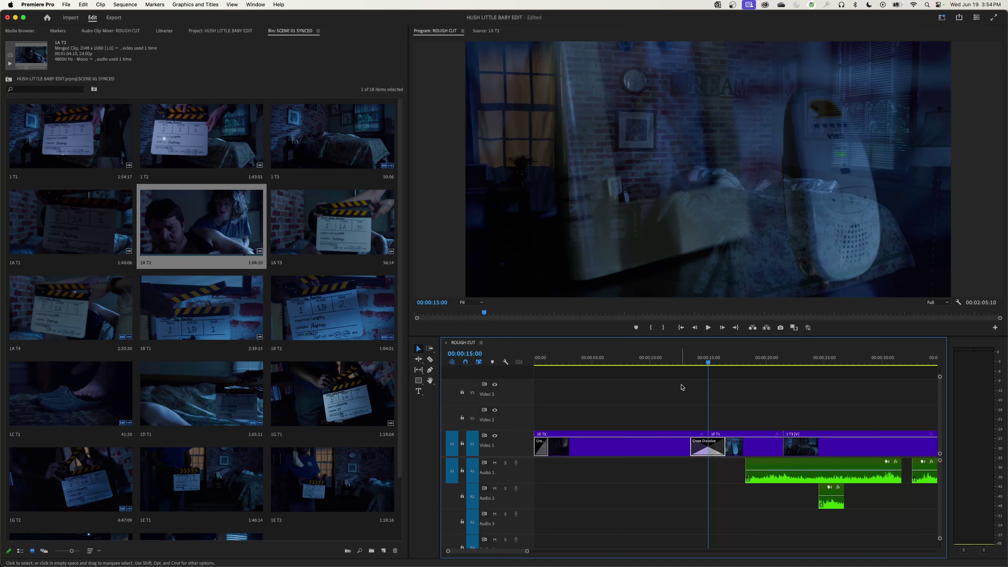
click(680, 362)
key(space)
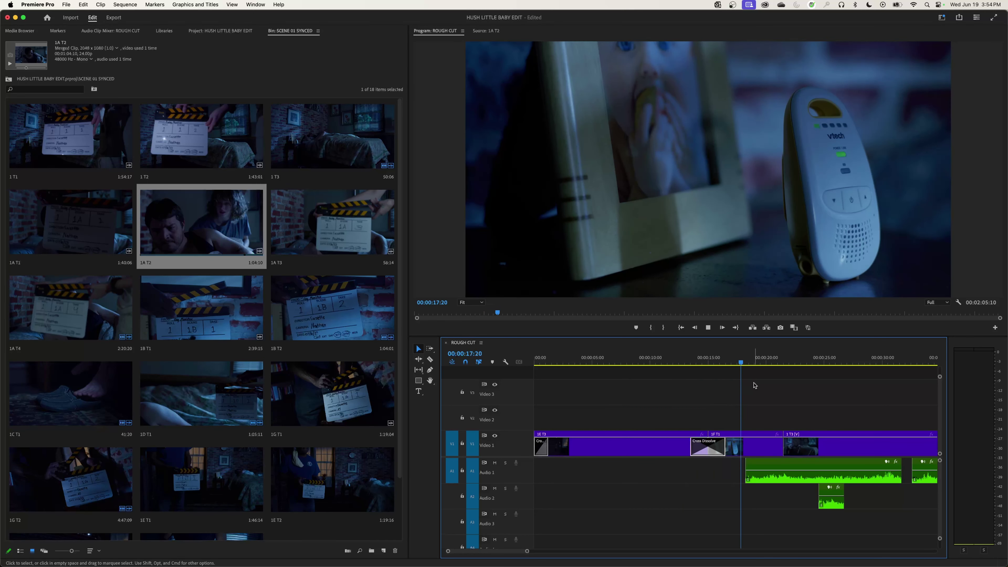
Step: Copy the lengthened Cross Dissolve to the next cut at 00:00:21:12 and play that transition back
click(750, 362)
drag(751, 363, 768, 362)
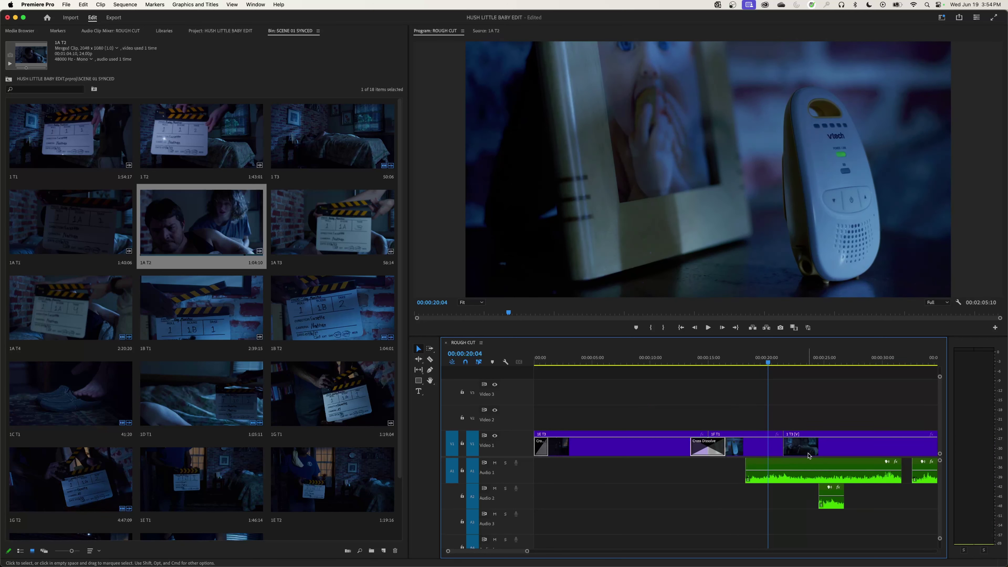
key(Down)
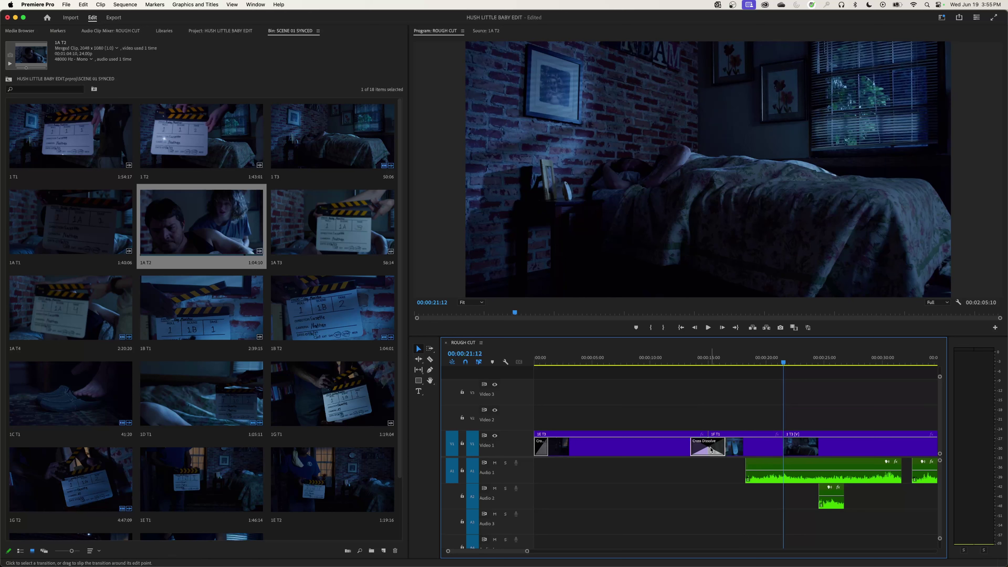
click(717, 450)
key(super+c)
key(super+v)
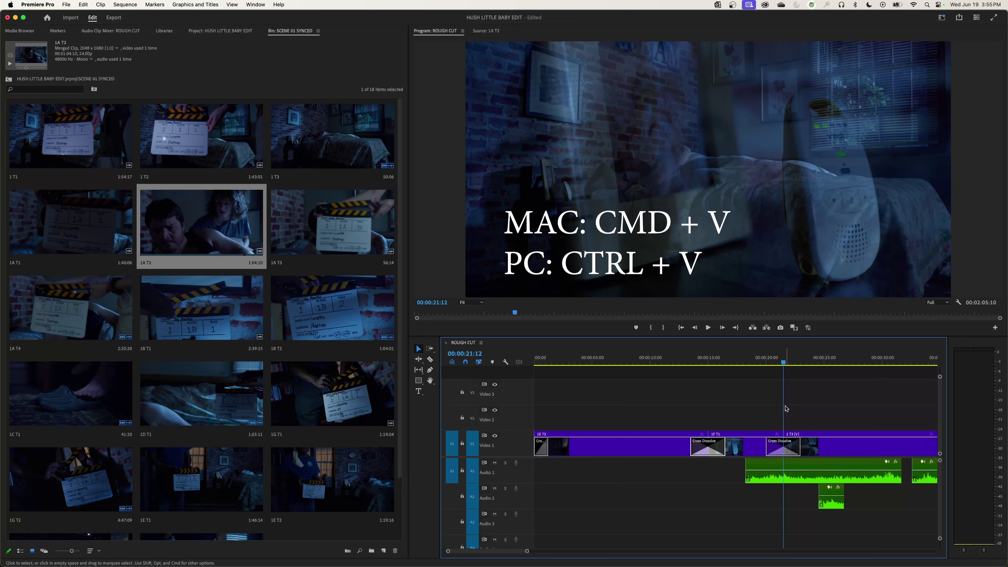
click(756, 361)
key(space)
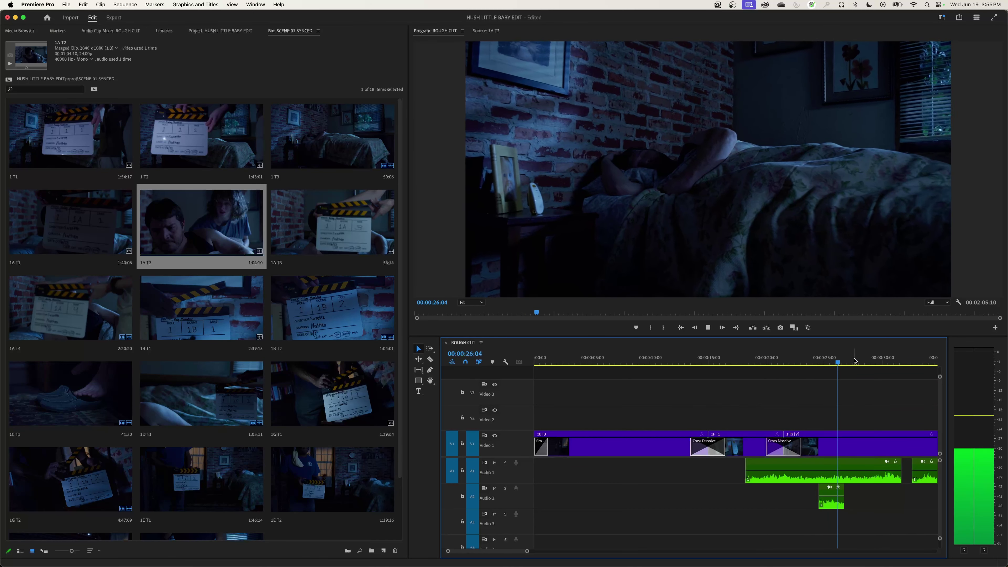
key(space)
Step: Play on through the sequence and examine the cut from the second baby monitor close-up to the bedside shot
key(minus)
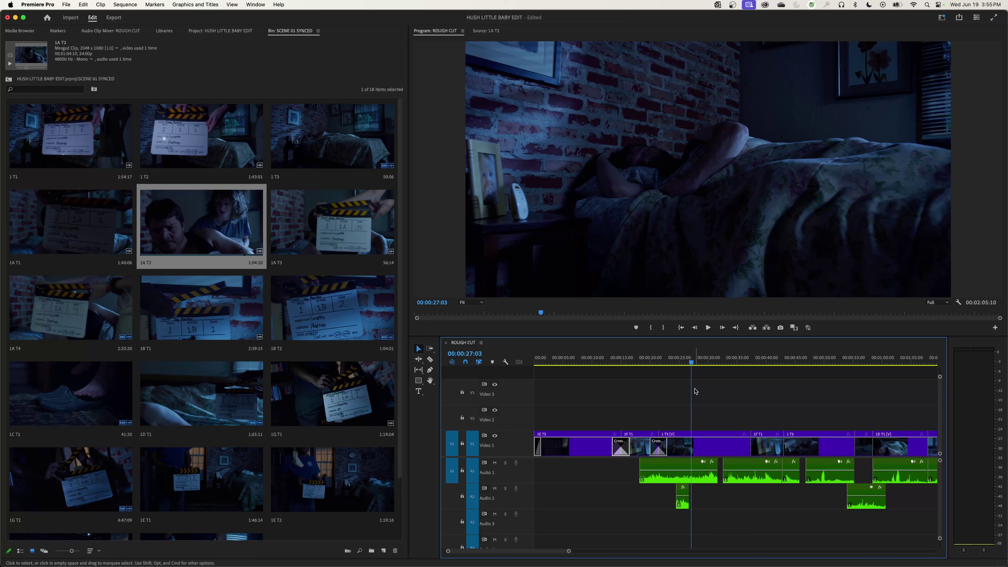
key(space)
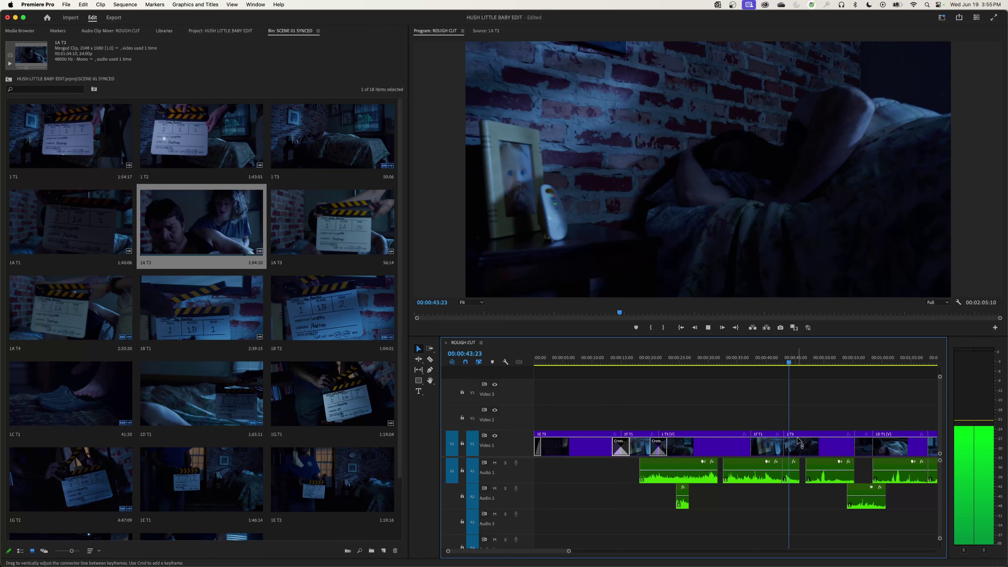
key(space)
click(777, 361)
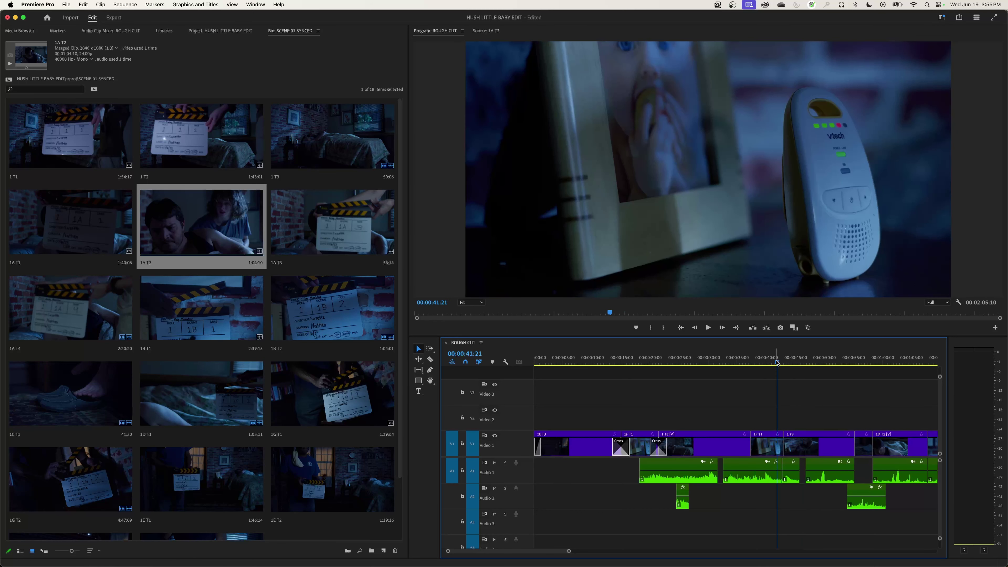
key(equal)
key(equal)
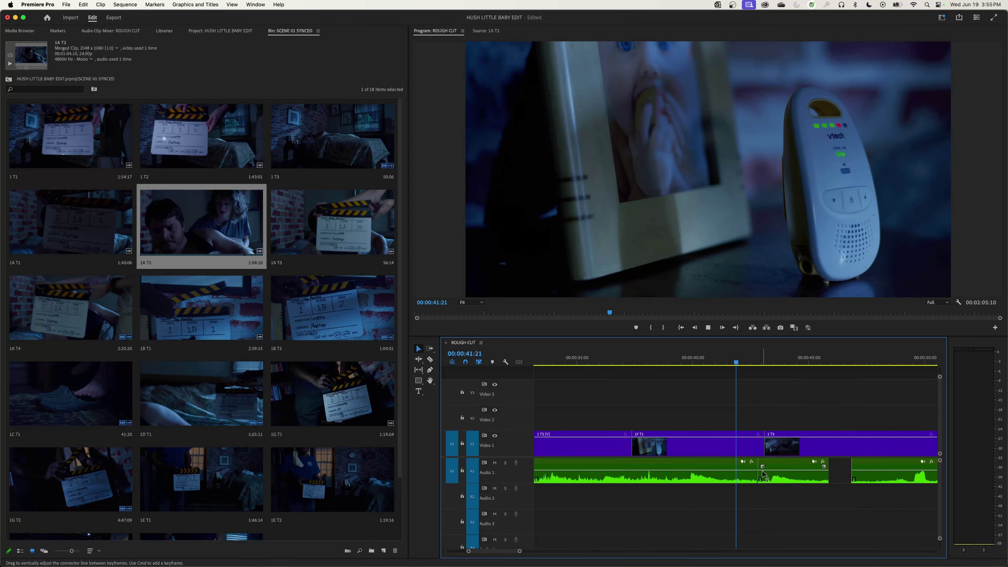
key(space)
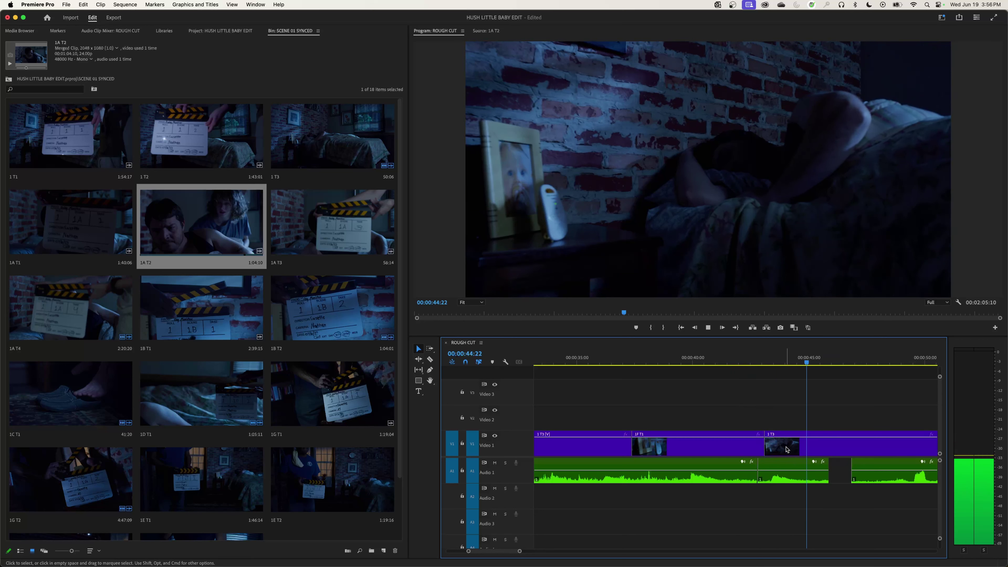
key(space)
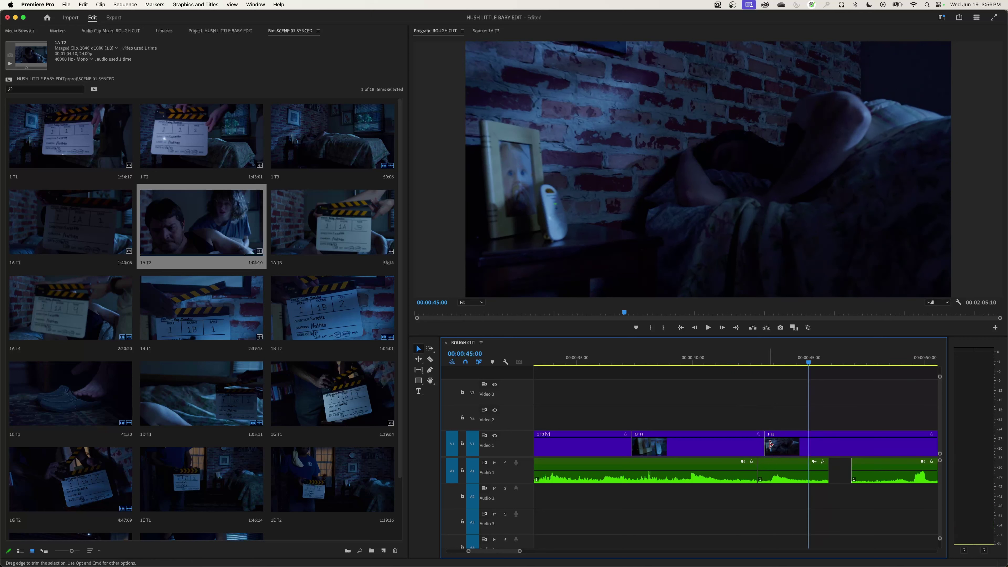
key(space)
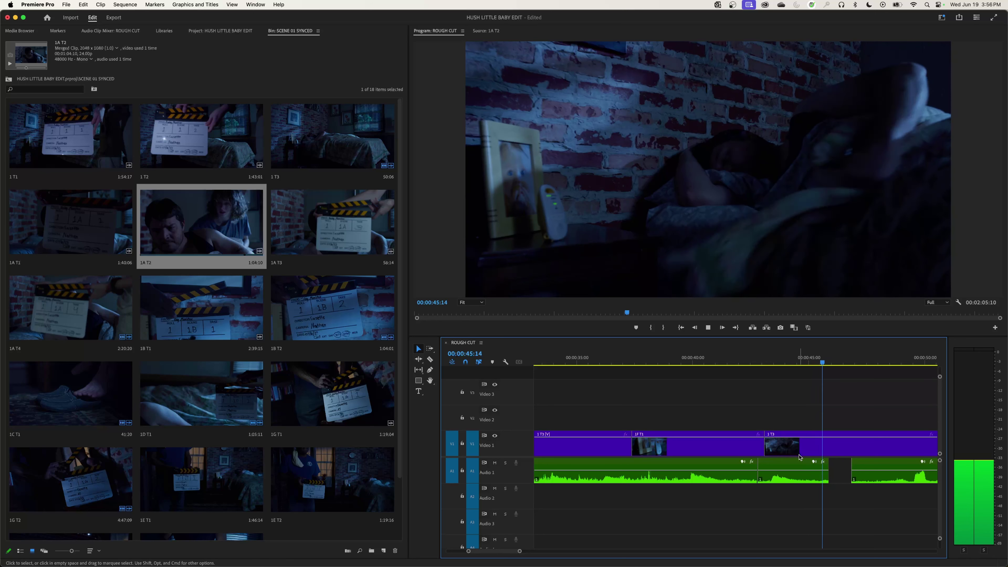
key(space)
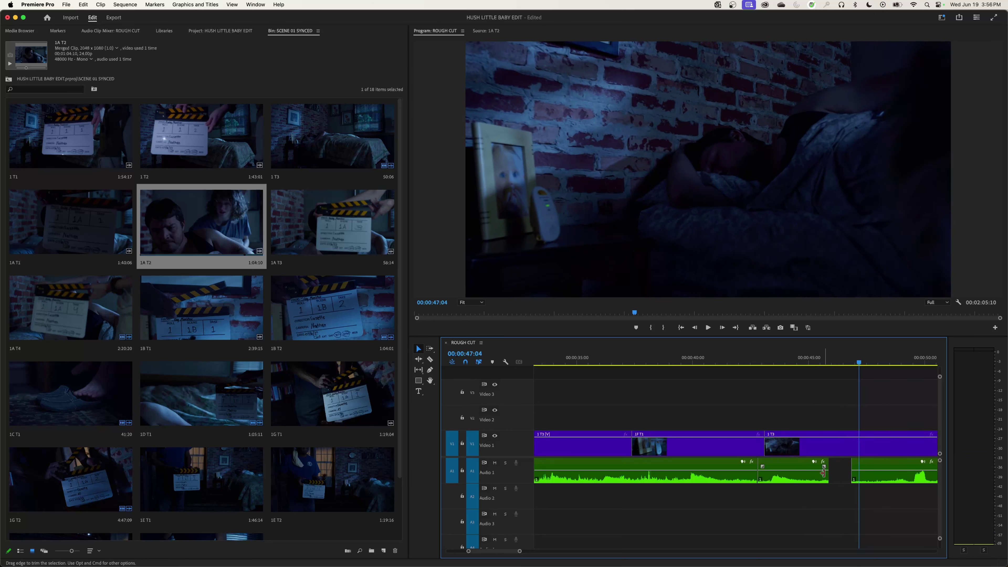
Step: Replay the cut from the second baby monitor close-up to the bedside shot, starting at 00:00:40:14
click(795, 468)
key(minus)
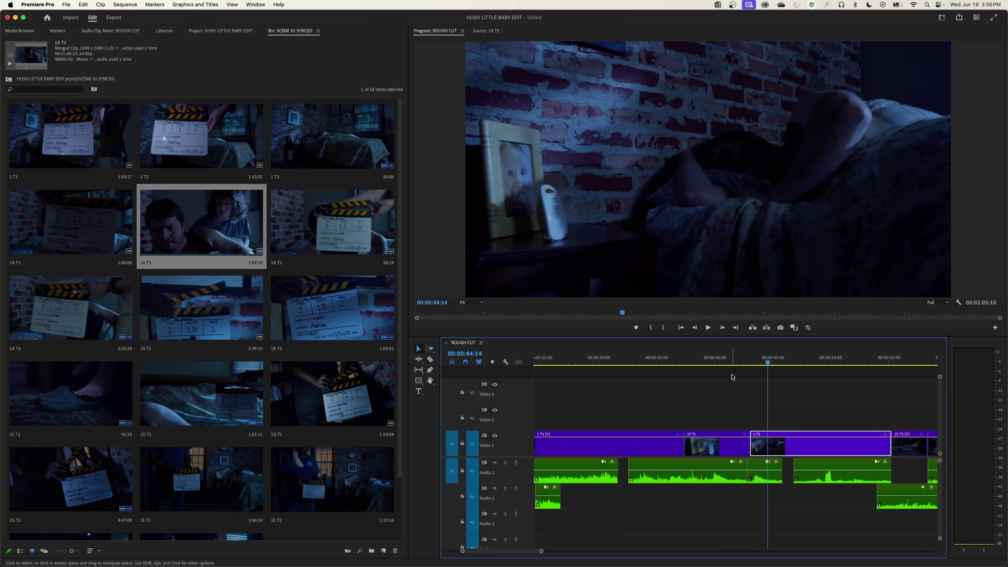
click(721, 359)
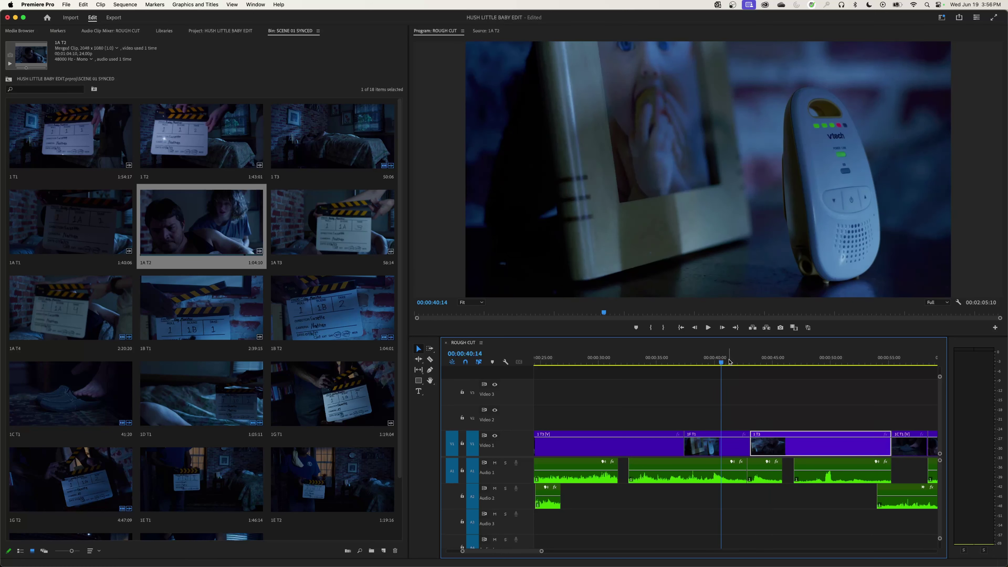
key(space)
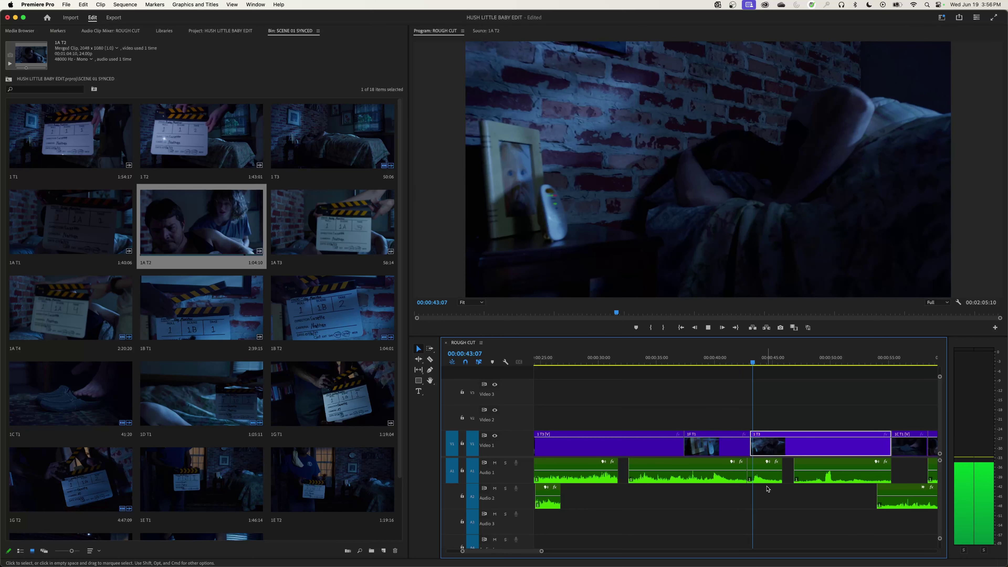
key(space)
Step: Move only the audio of the bedside shot that starts near 00:00:43 down from Audio 1 to Audio 2
click(759, 466)
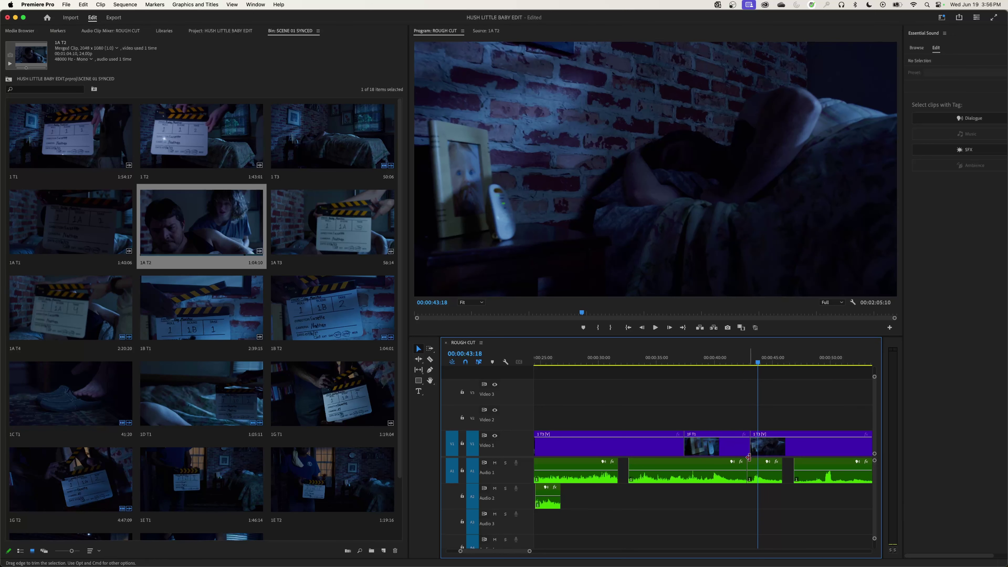
click(766, 445)
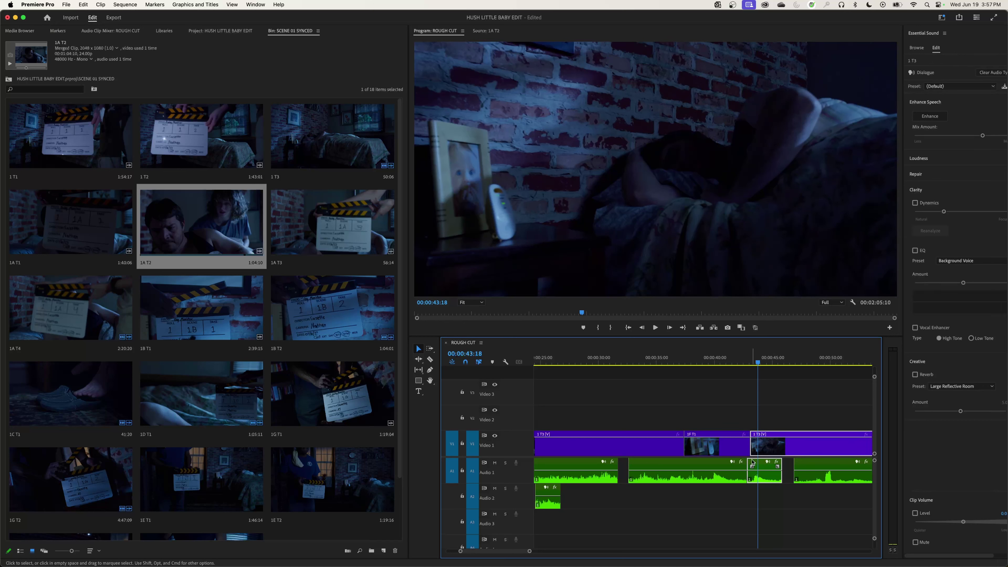
key(equal)
key(equal)
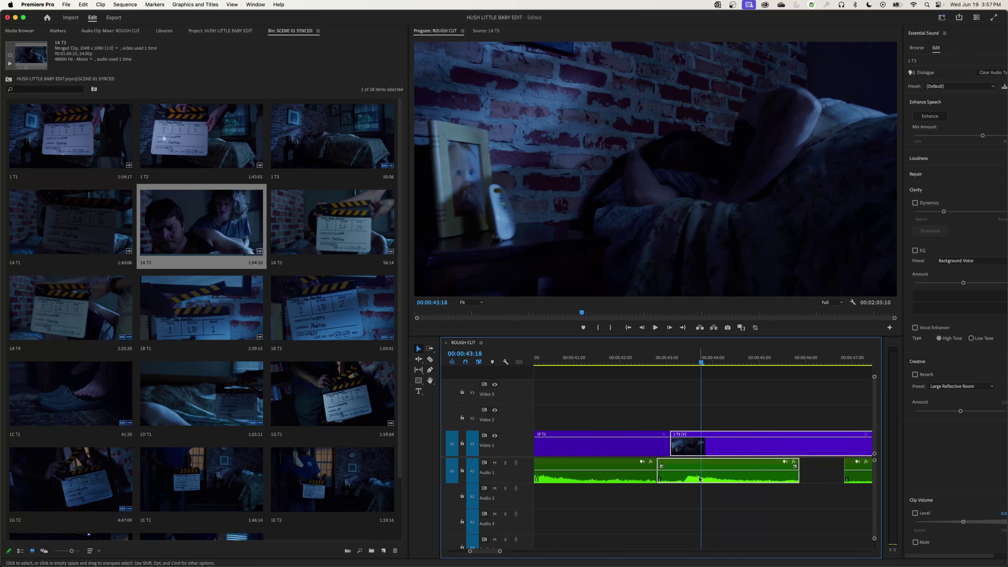
click(720, 501)
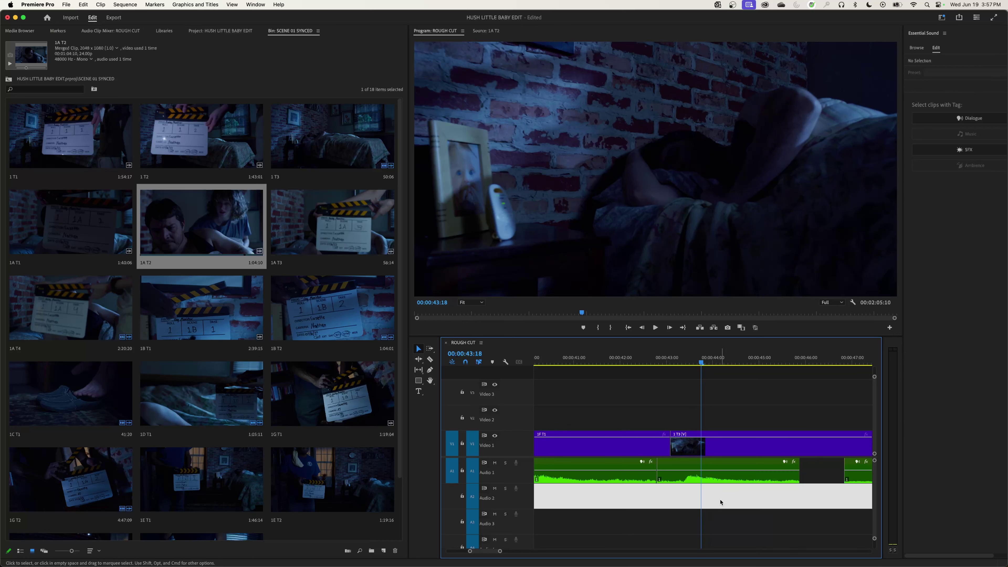
click(721, 481)
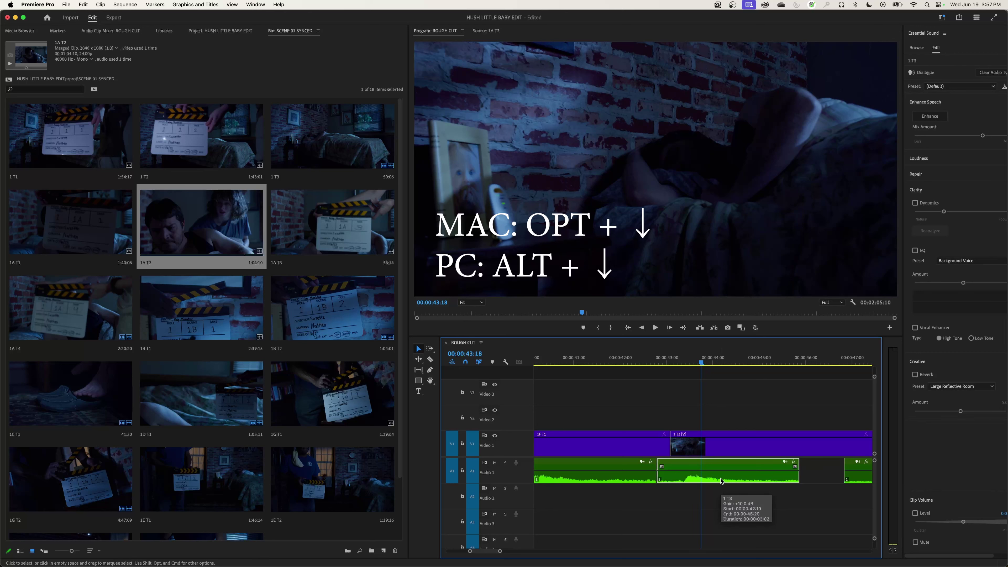
key(alt+Down)
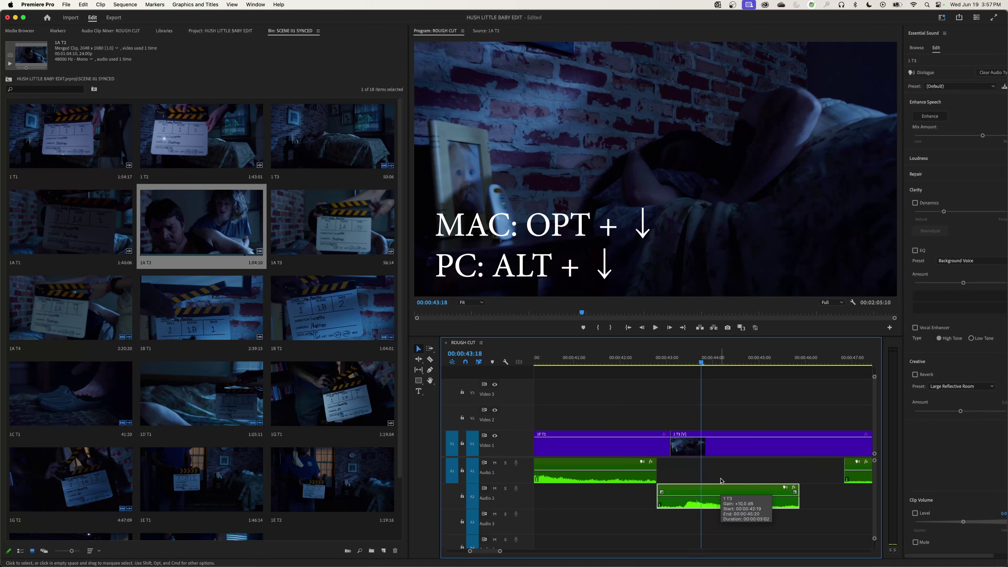
key(super+shift+a)
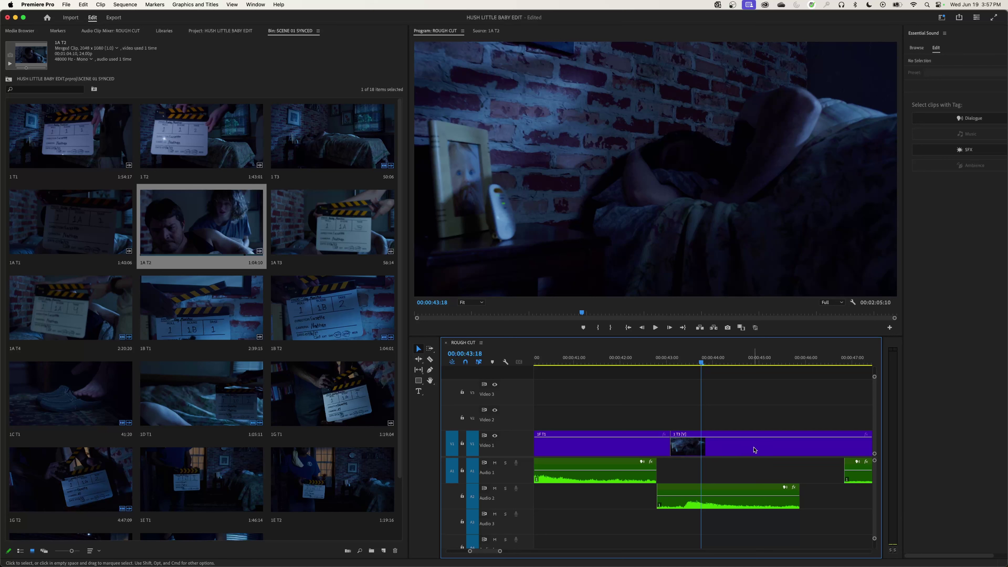
drag(711, 453, 684, 453)
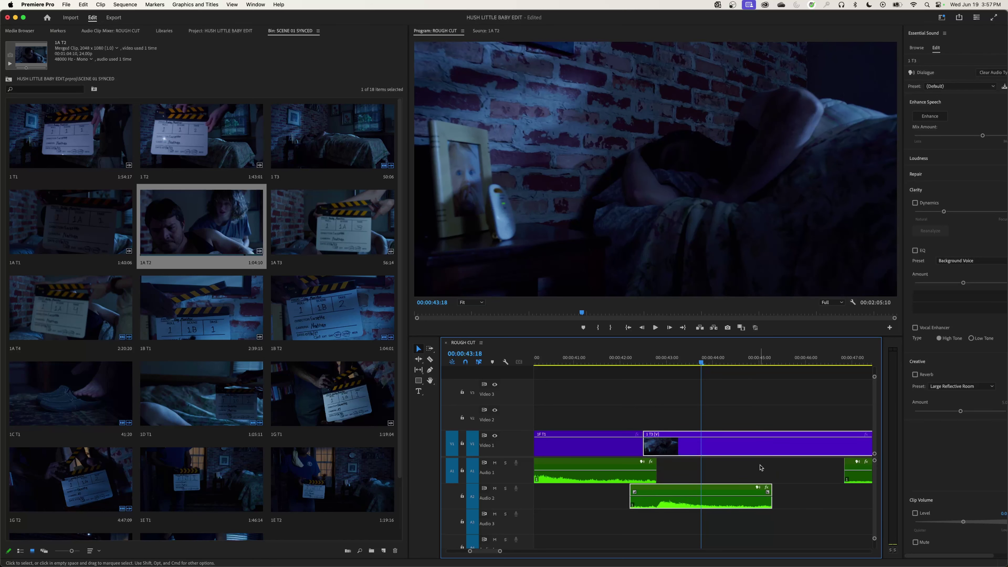
key(super+z)
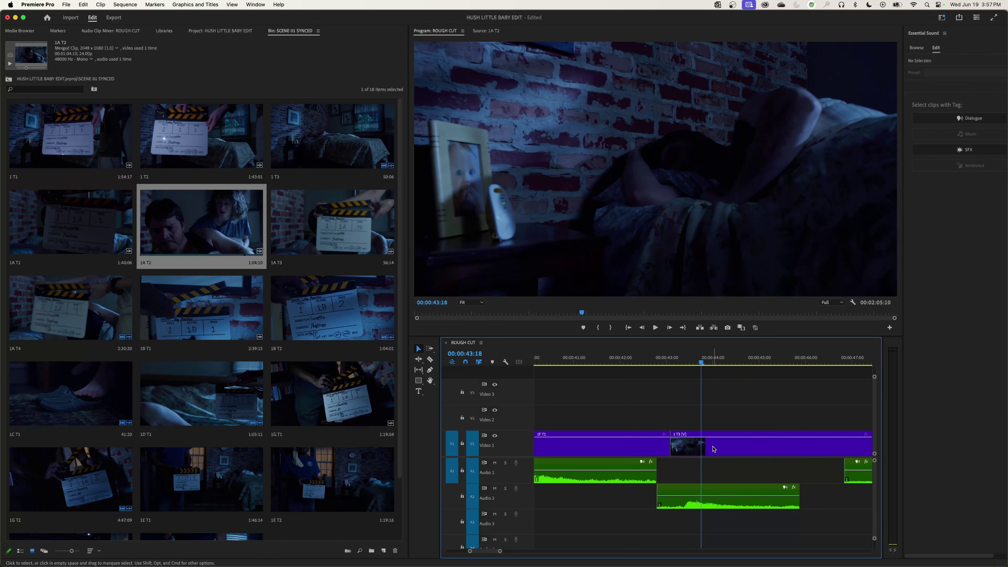
Step: Shift the bedside shot and all clips after it on every track about 18 frames earlier with Track Select Forward
key(a)
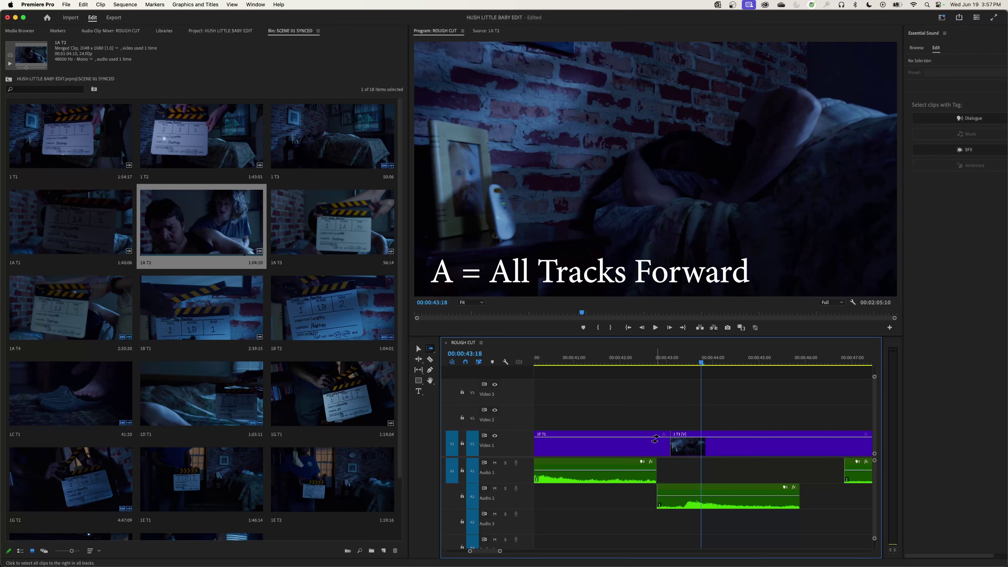
click(713, 450)
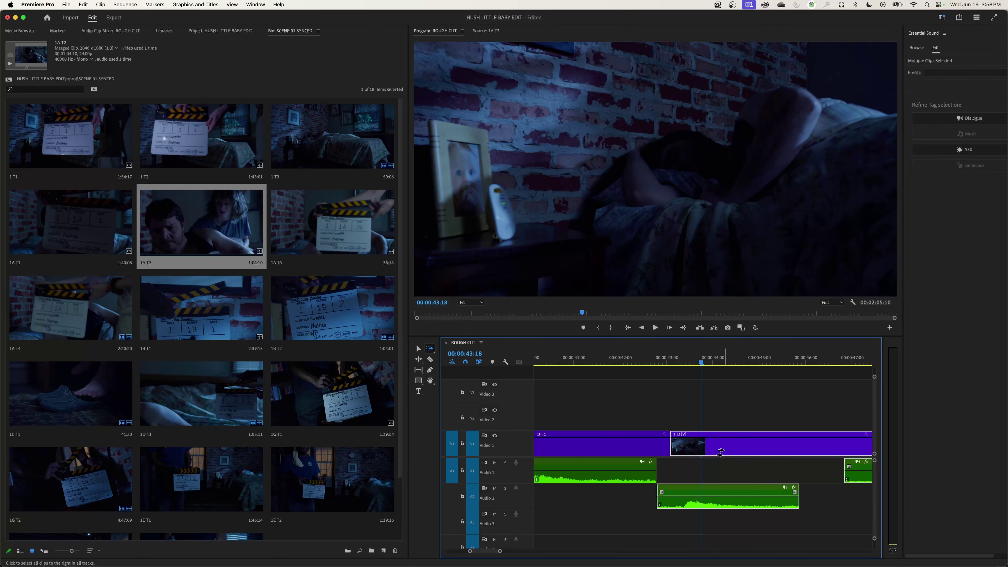
drag(728, 451, 694, 456)
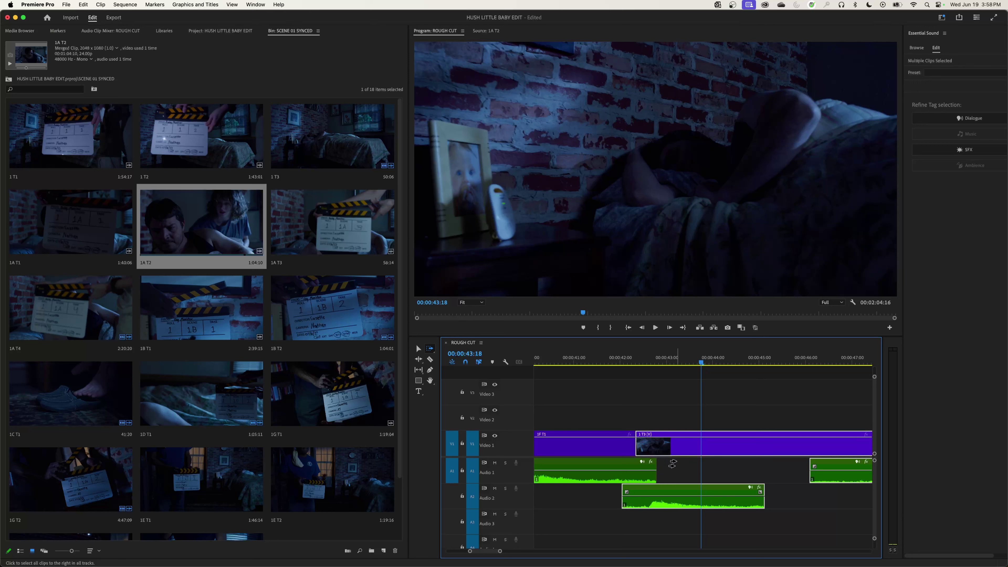
key(v)
click(671, 419)
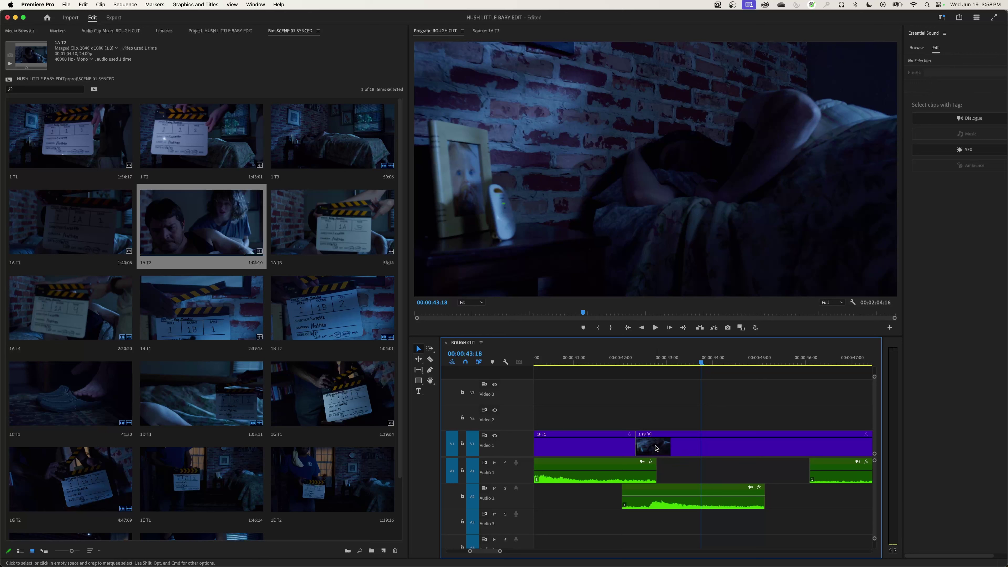
Step: Roll the video cut between the baby monitor close-up and the bedside shot about 19 frames later, leaving the audio in place
click(418, 360)
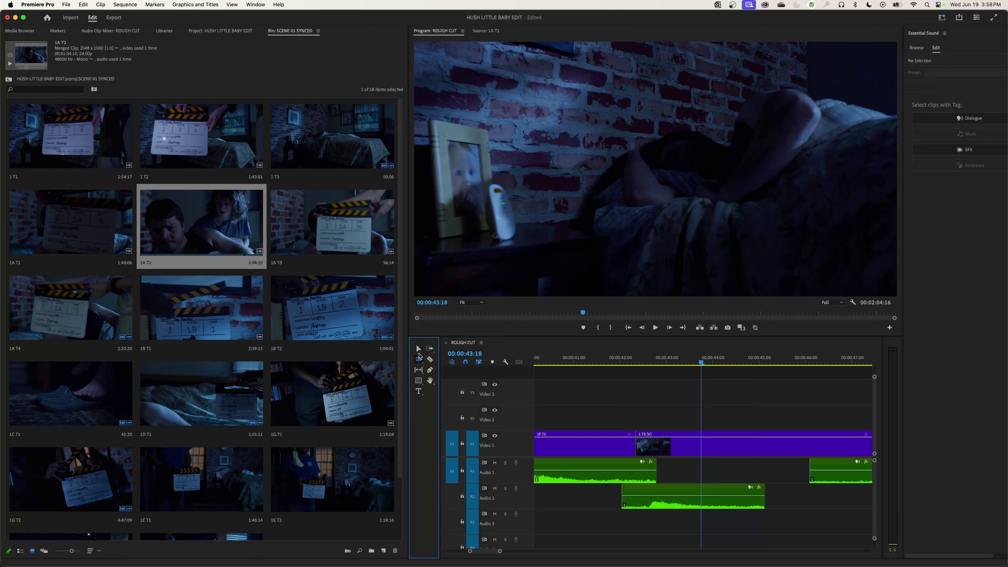
click(419, 349)
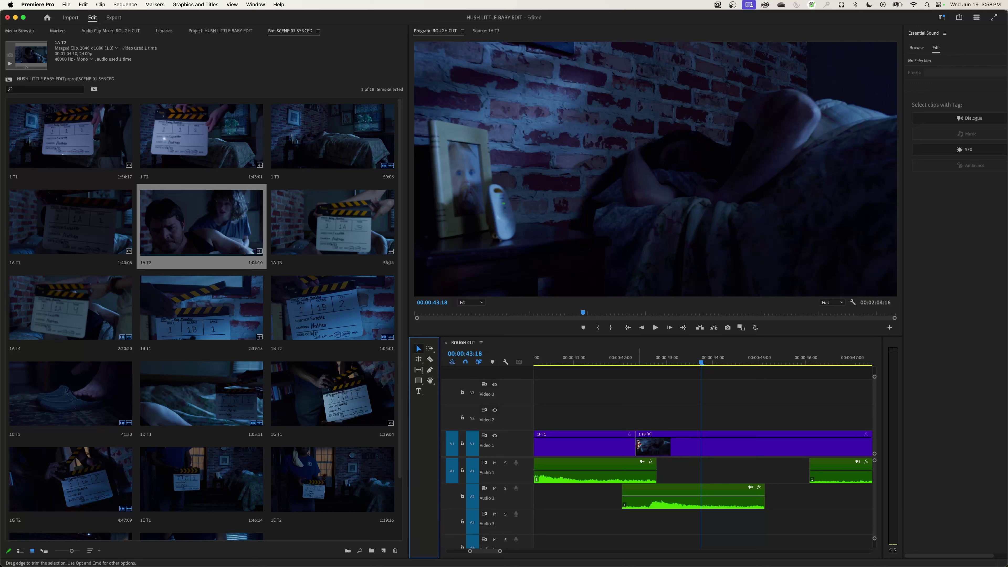
key(super)
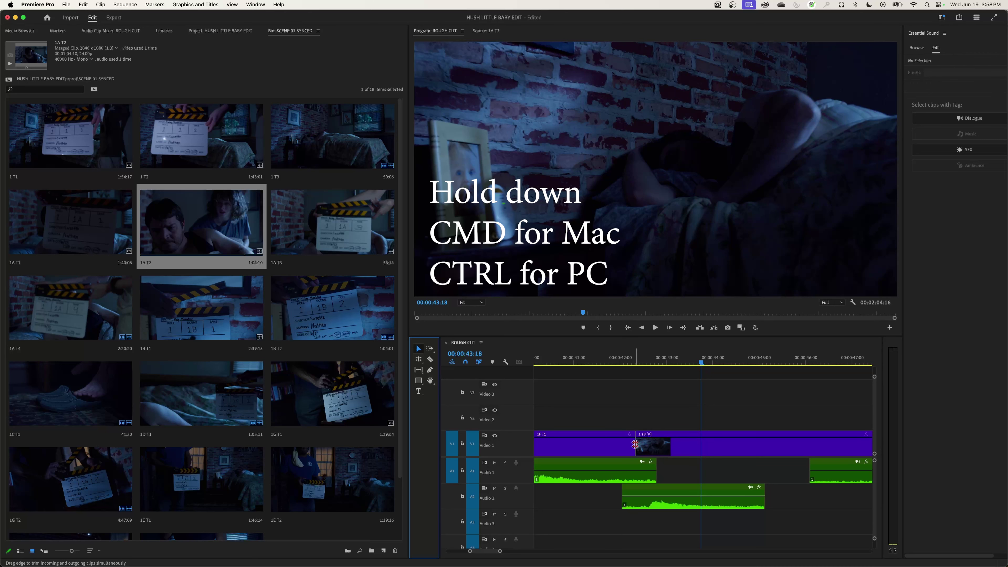
super+click(635, 444)
drag(636, 443, 635, 443)
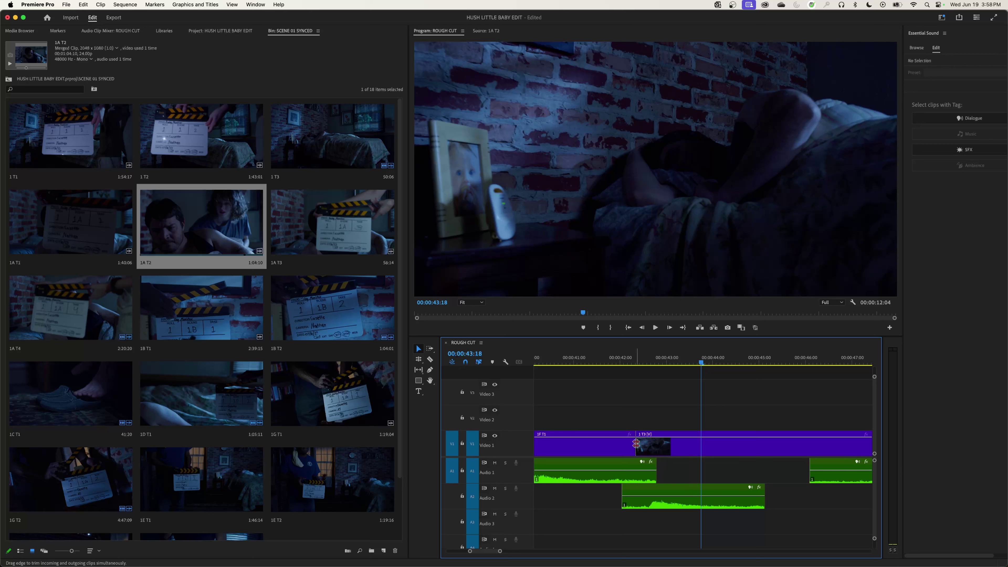
drag(635, 443, 673, 449)
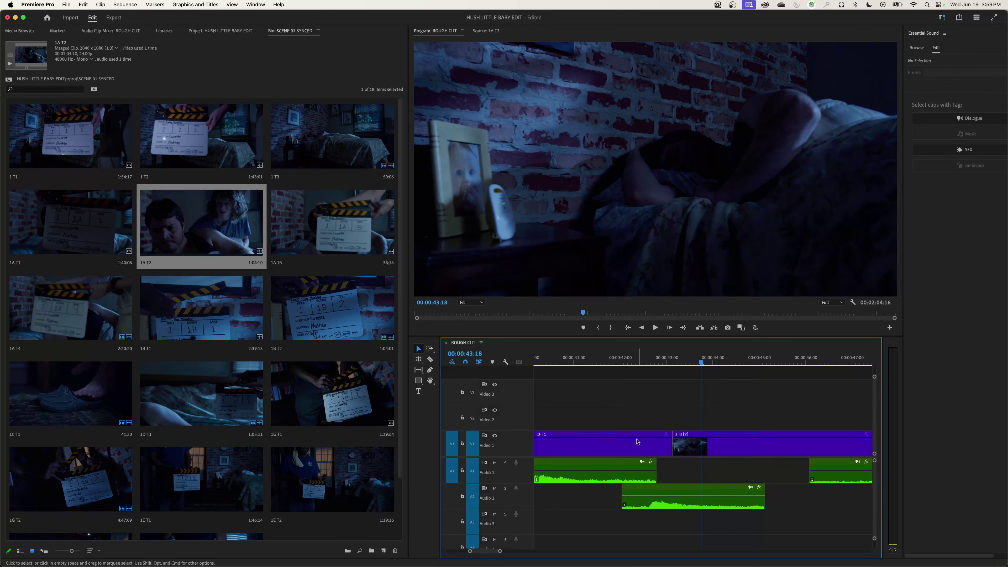
Step: Play back the rolled cut into the bedside shot from just before 00:00:42:00 and check how the overlapping audio leads it
click(627, 360)
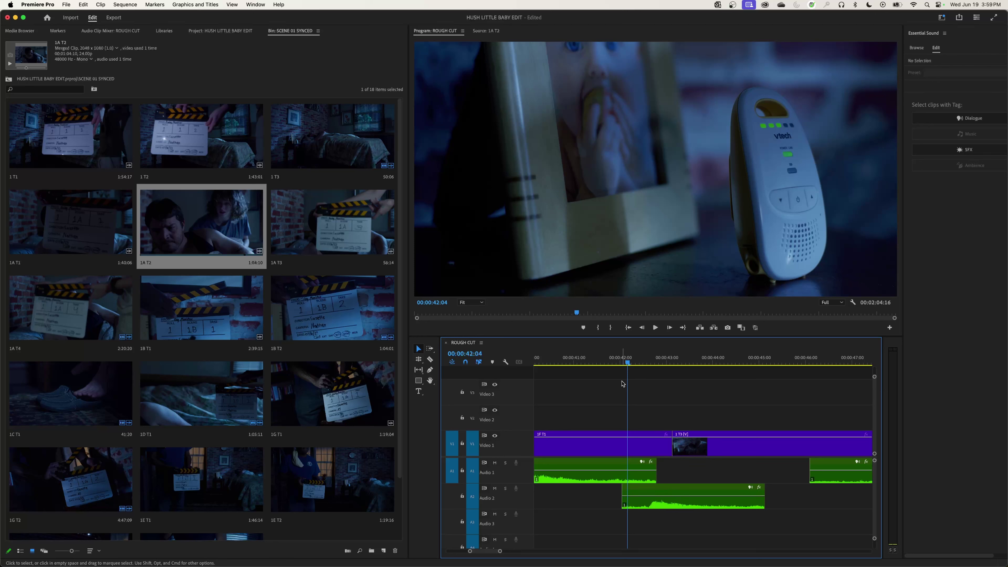
key(Left)
key(Left)
key(Left)
key(Left)
key(Left)
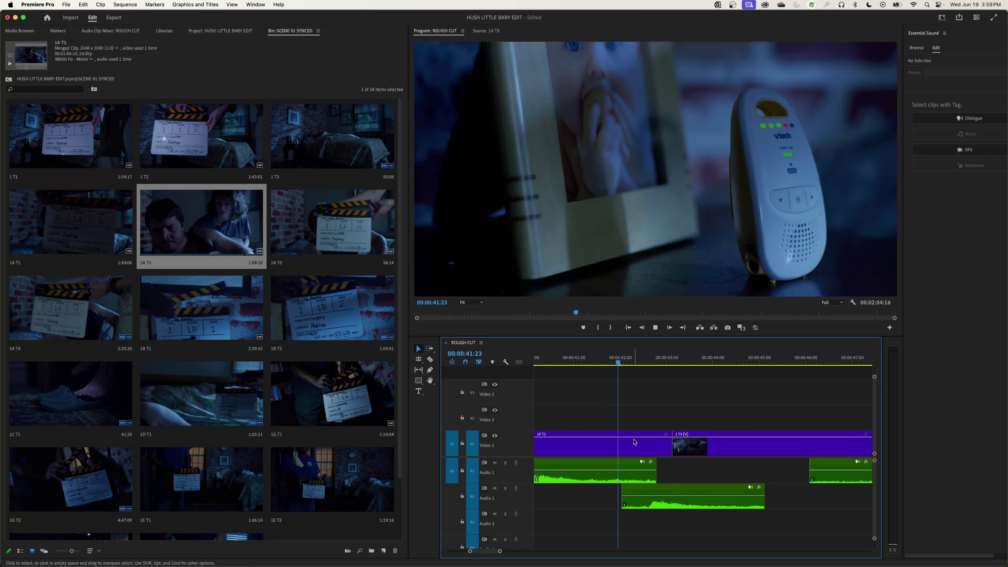
key(space)
key(space)
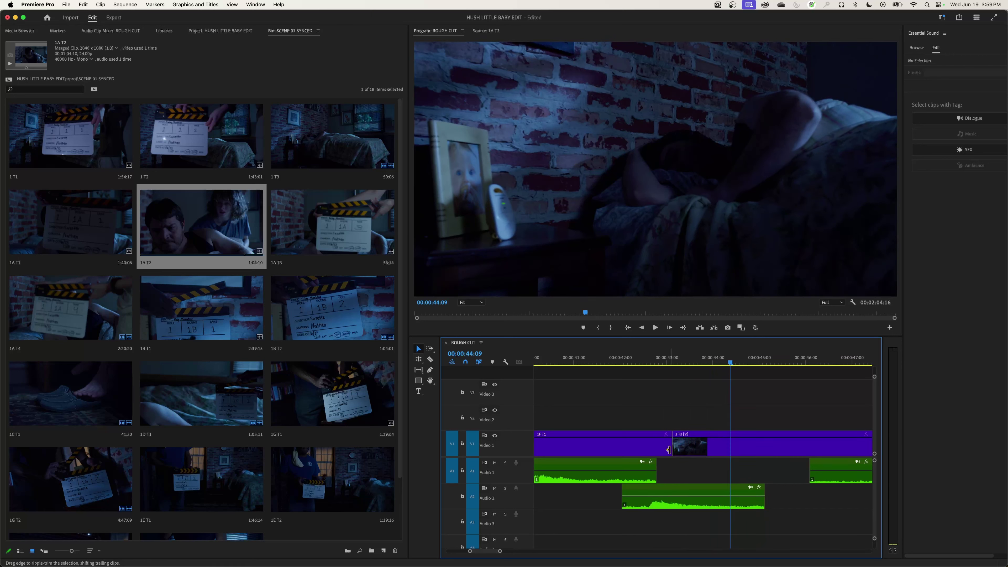
Step: Roll the video cut into the bedside shot about 6 frames later and play it back from 00:00:41:17
drag(670, 445, 684, 449)
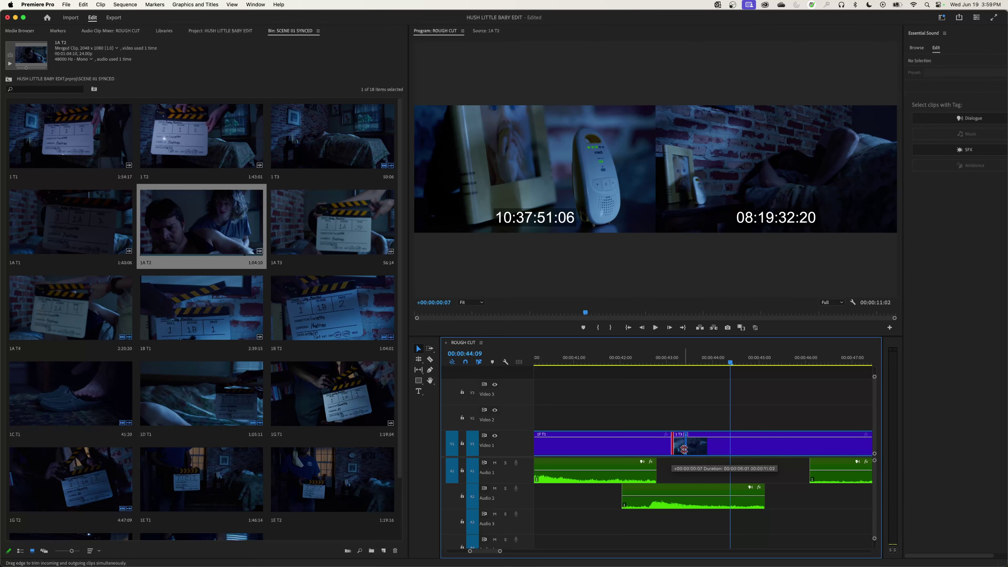
drag(684, 449, 683, 449)
click(606, 360)
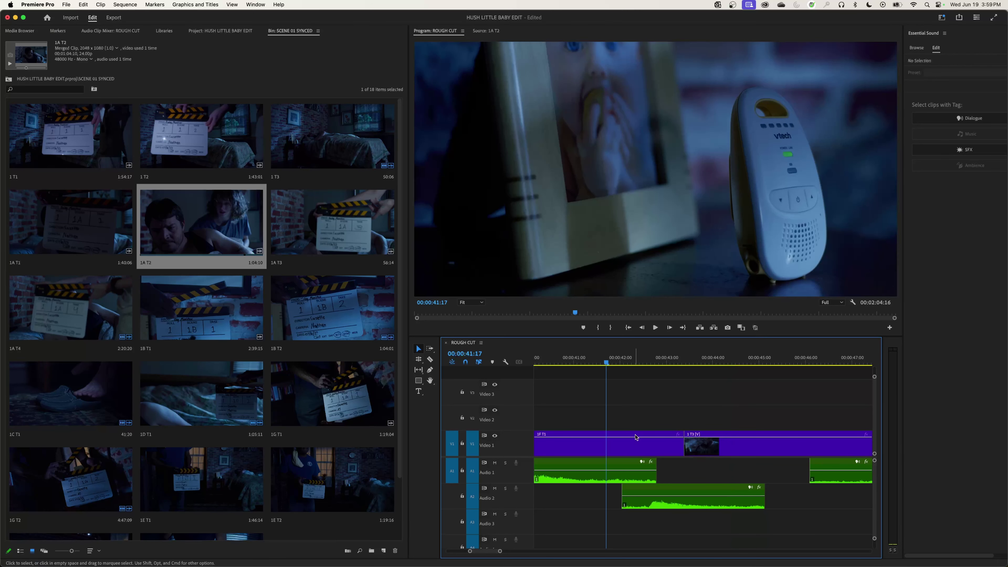
key(space)
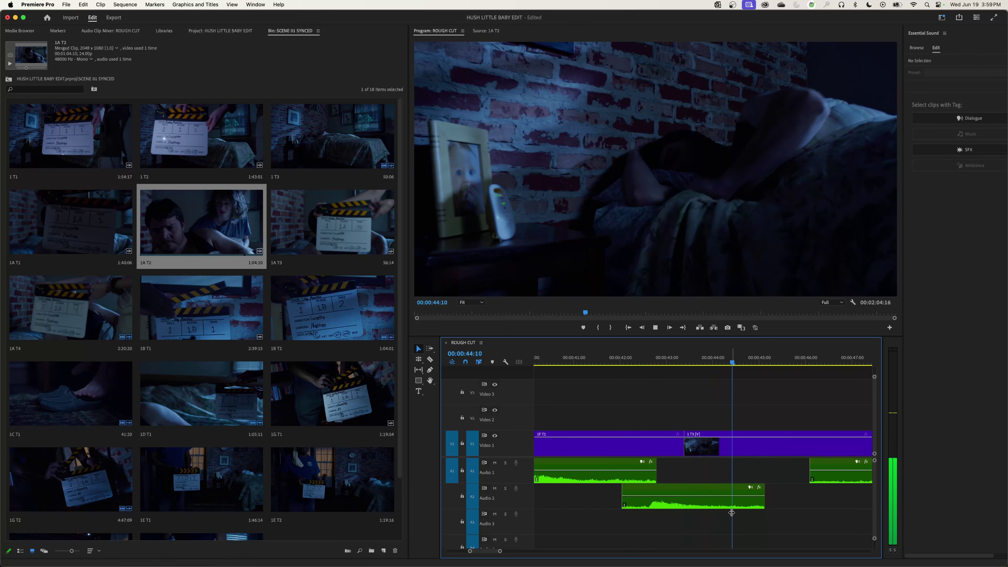
key(space)
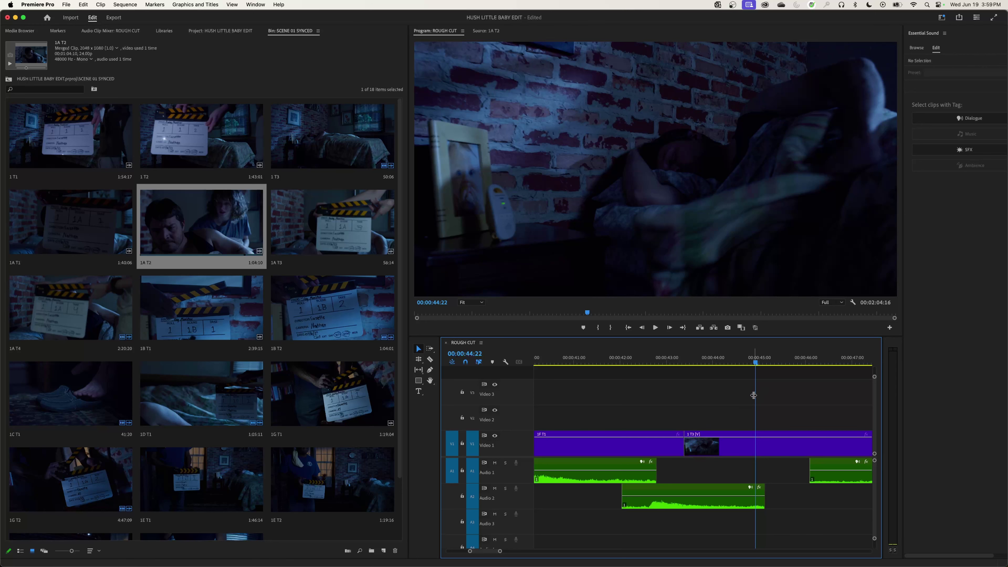
Step: Play back the sequence from 00:00:52:14 through the cut between the seated man's shot and his profile close-up
key(minus)
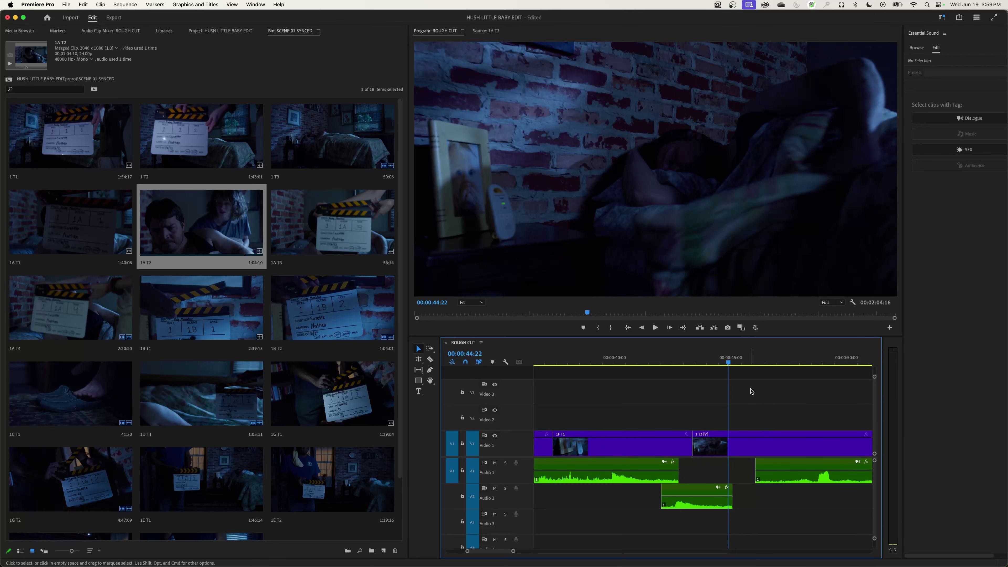
key(minus)
drag(712, 362, 804, 375)
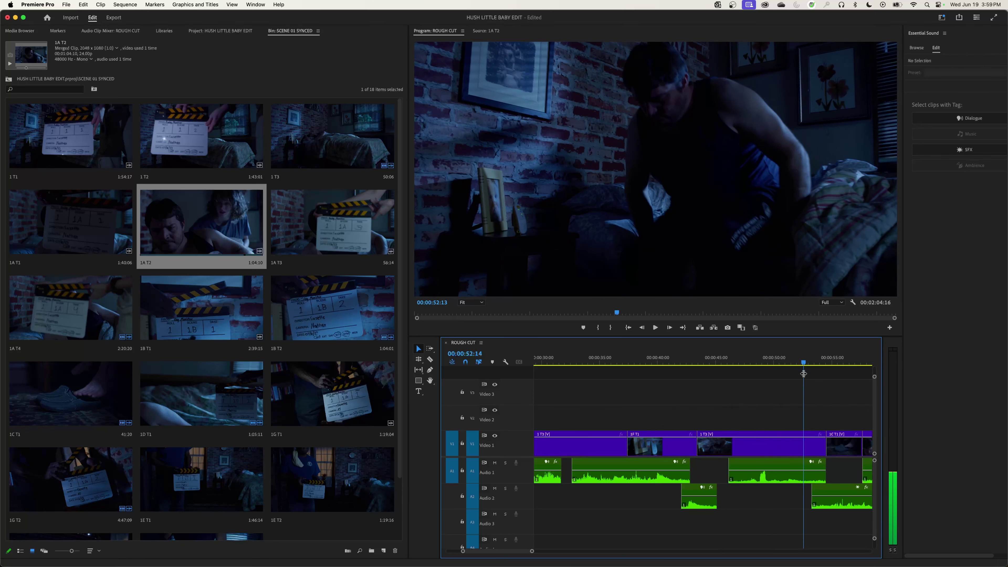
key(space)
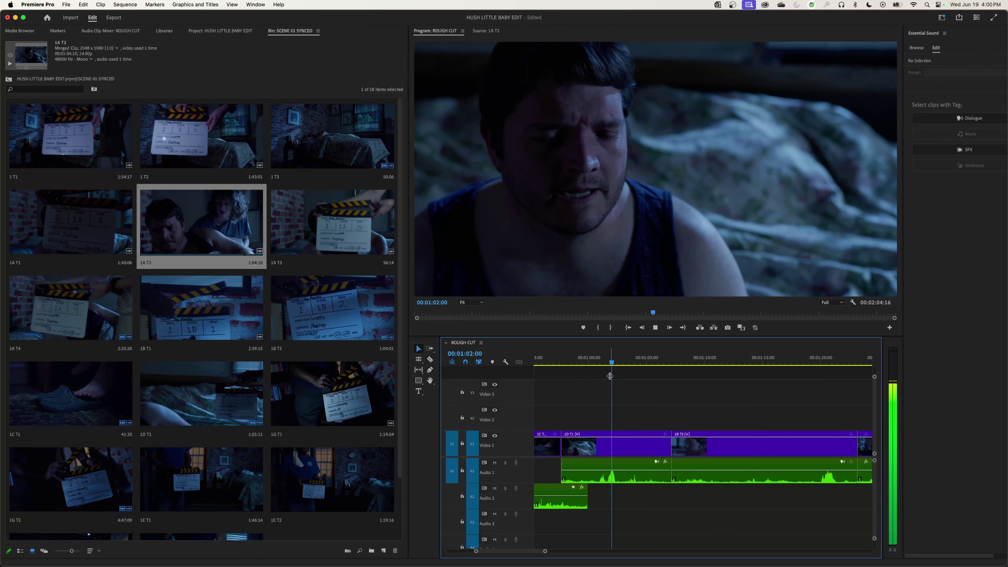
key(space)
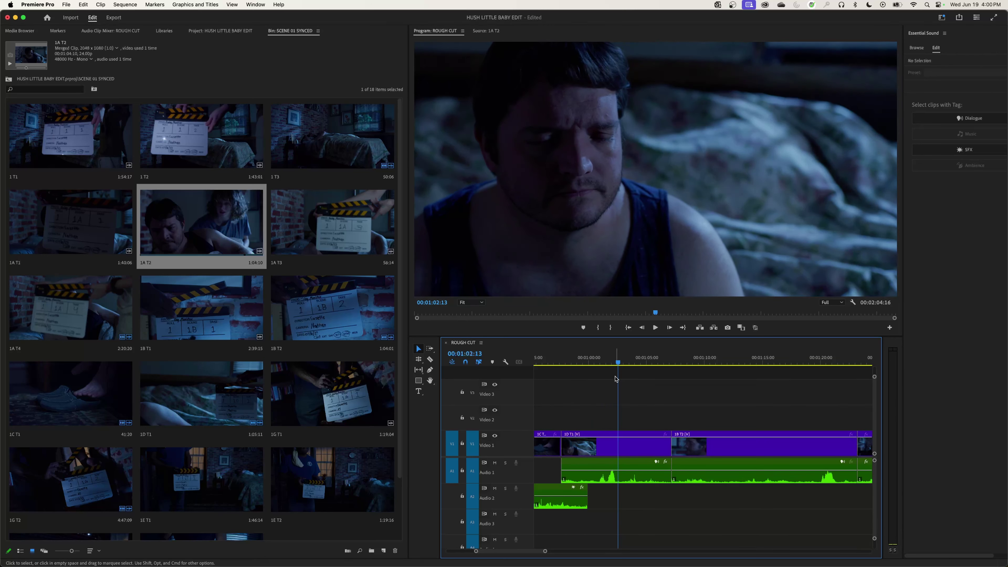
key(space)
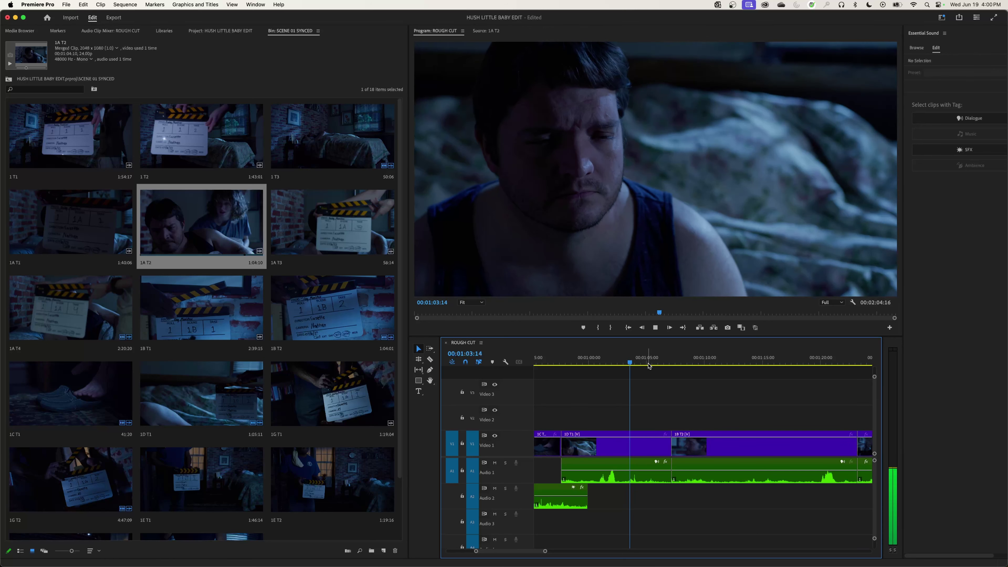
key(space)
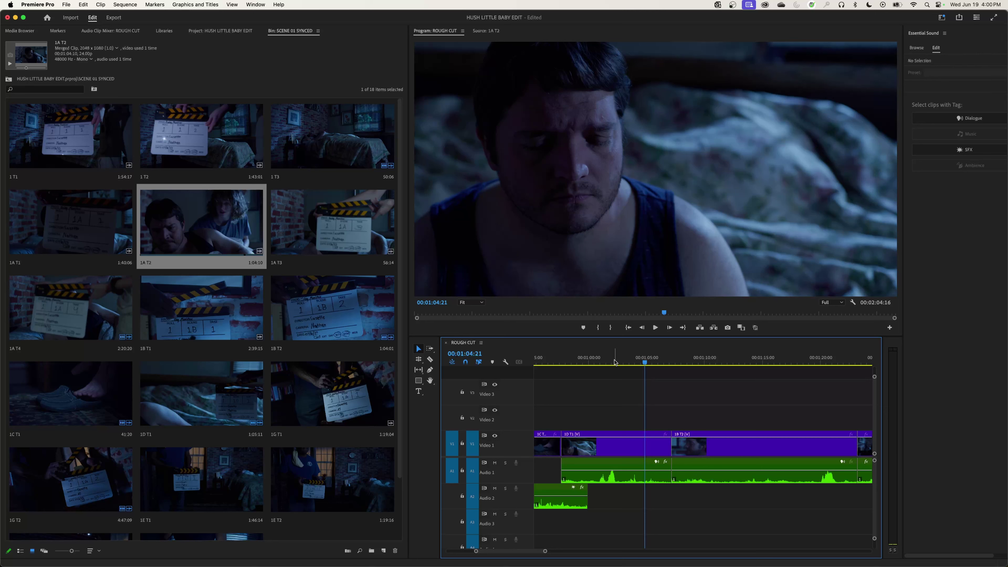
key(space)
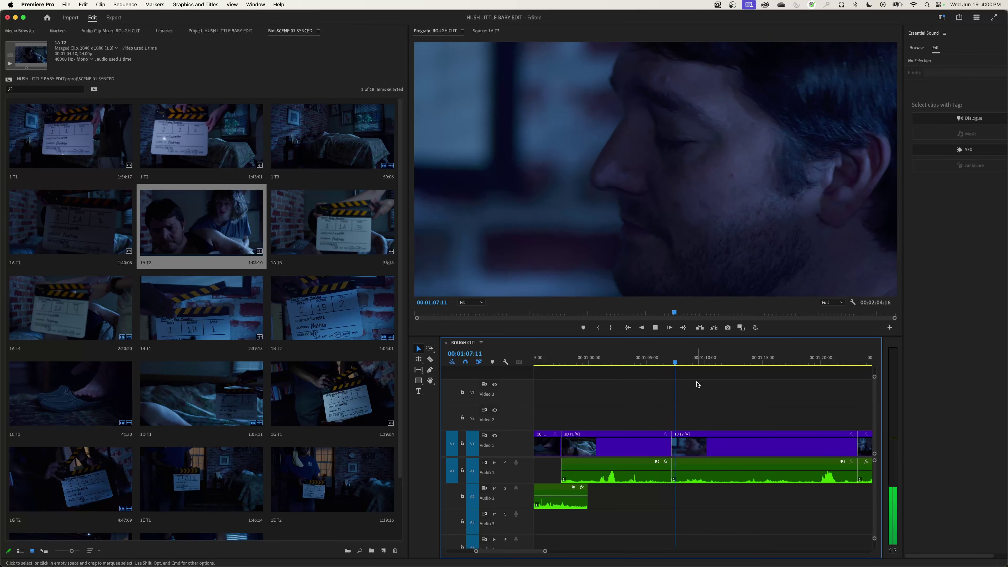
key(space)
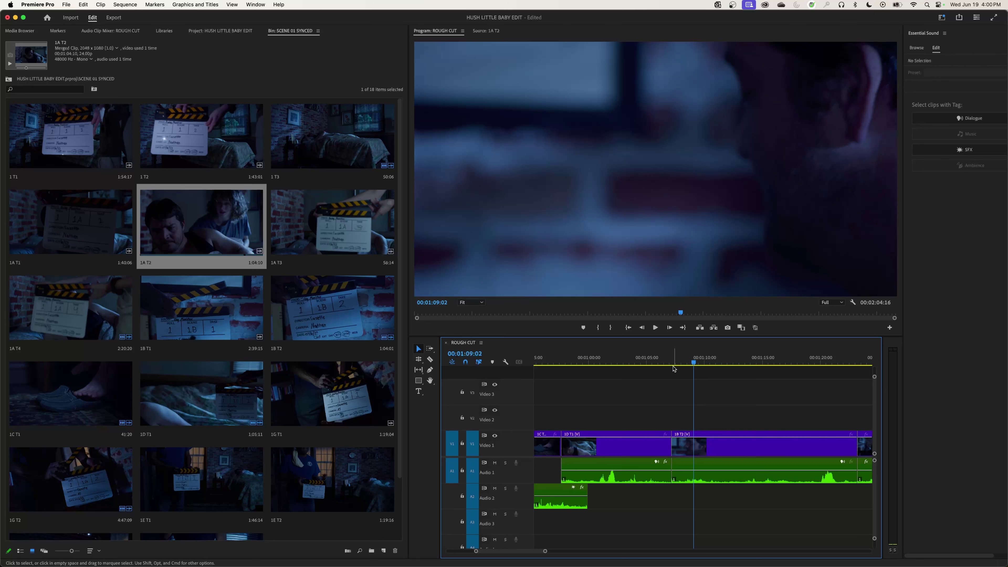
Step: Replay the cut from the seated man's shot into the profile close-up and park the playhead on that edit point
click(639, 363)
key(space)
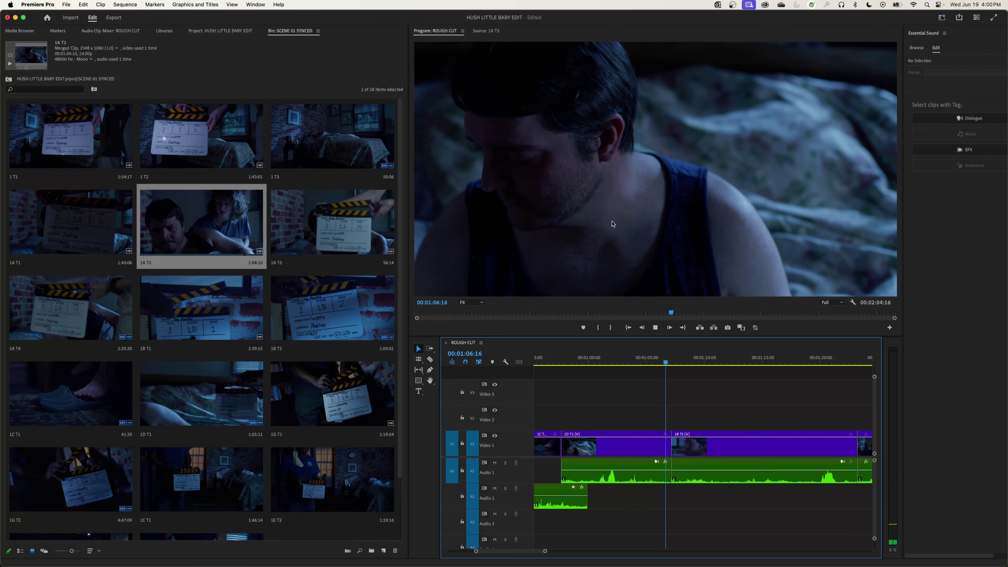
key(space)
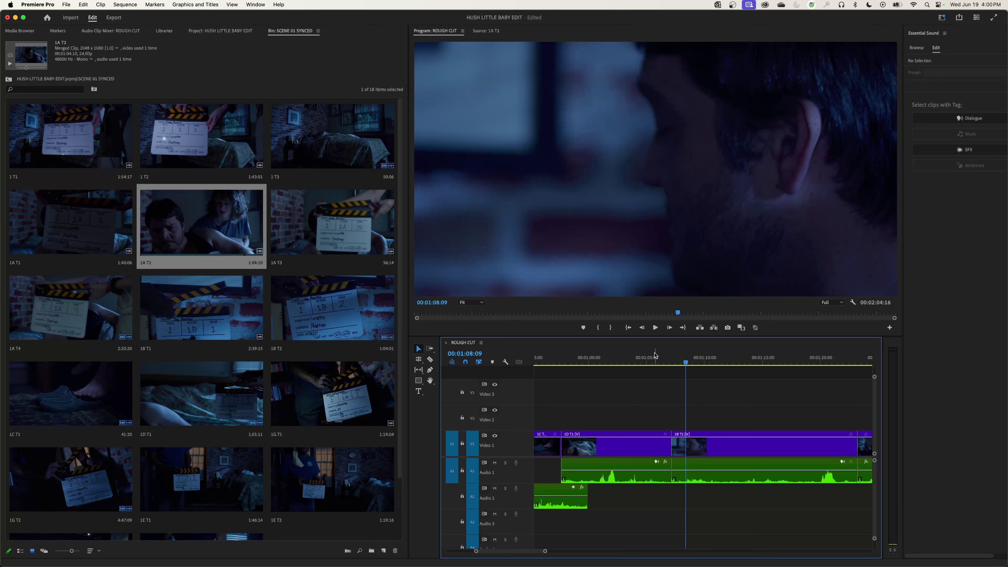
click(648, 364)
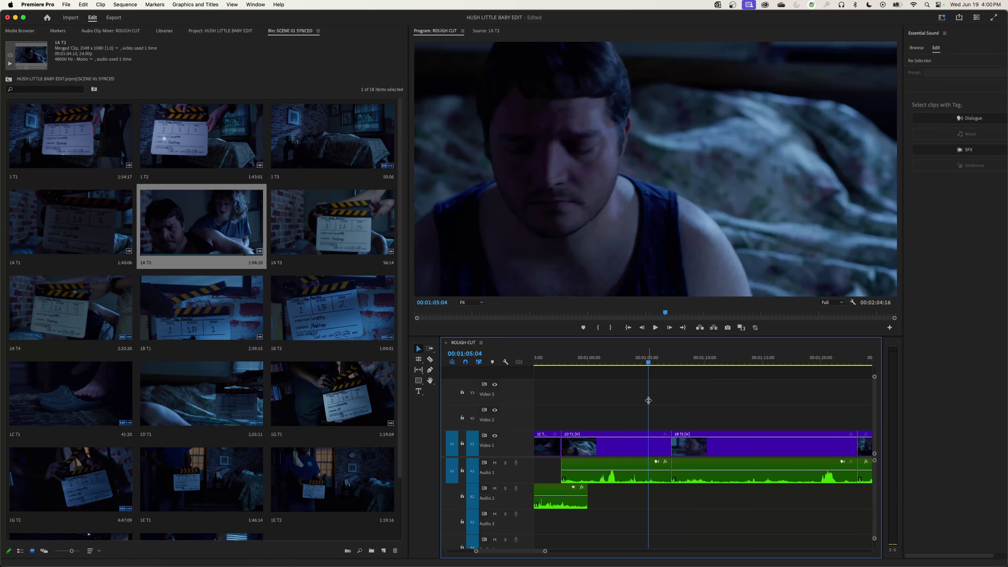
key(Down)
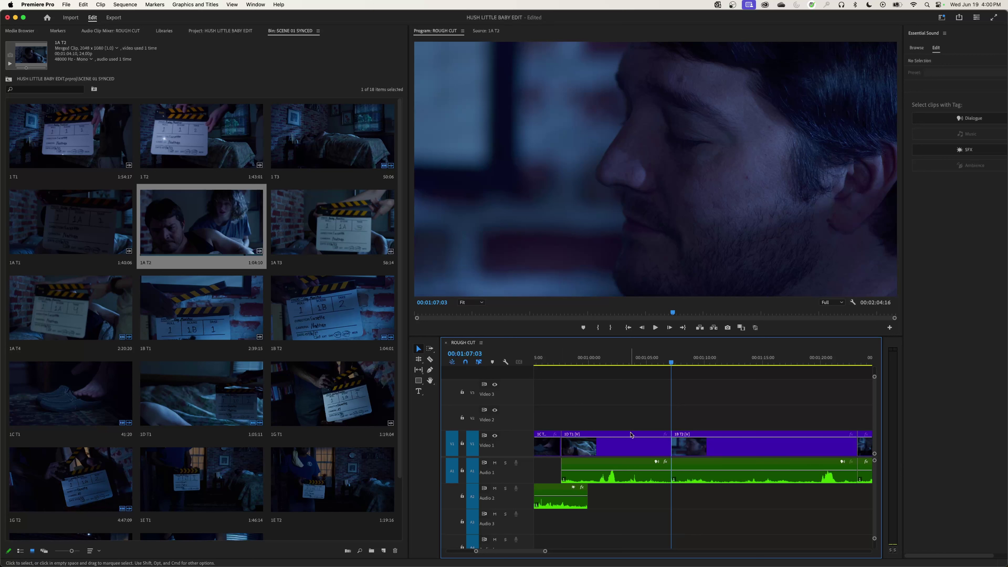
Step: Try ripple-trimming the end of the seated man's shot, first longer and then shorter, and undo both trims
click(418, 358)
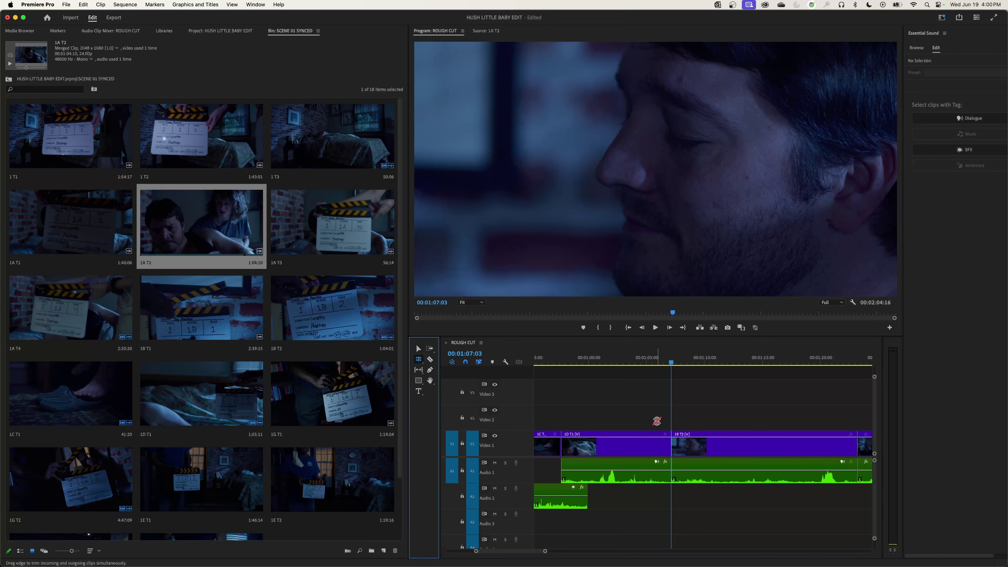
key(v)
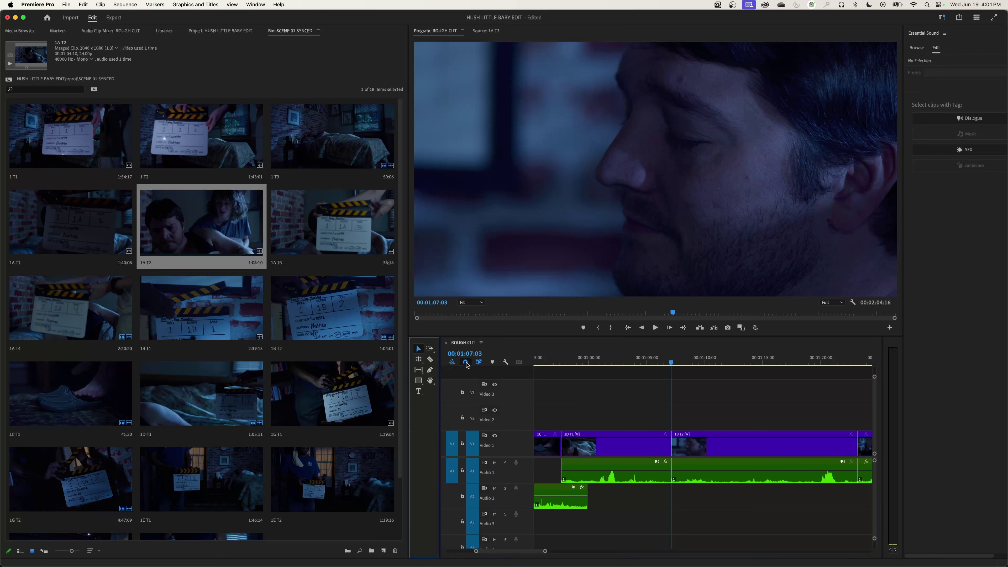
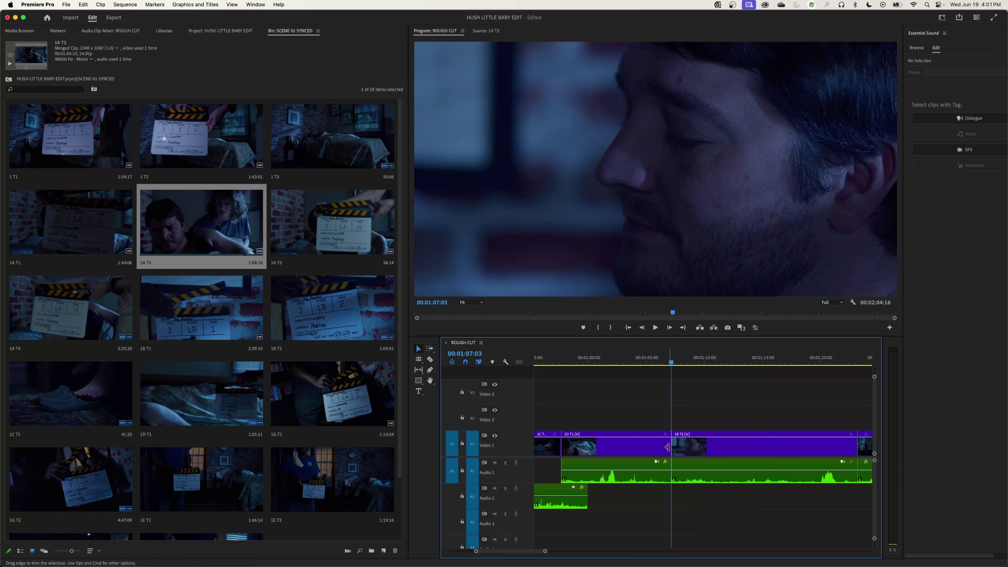
drag(666, 448, 724, 446)
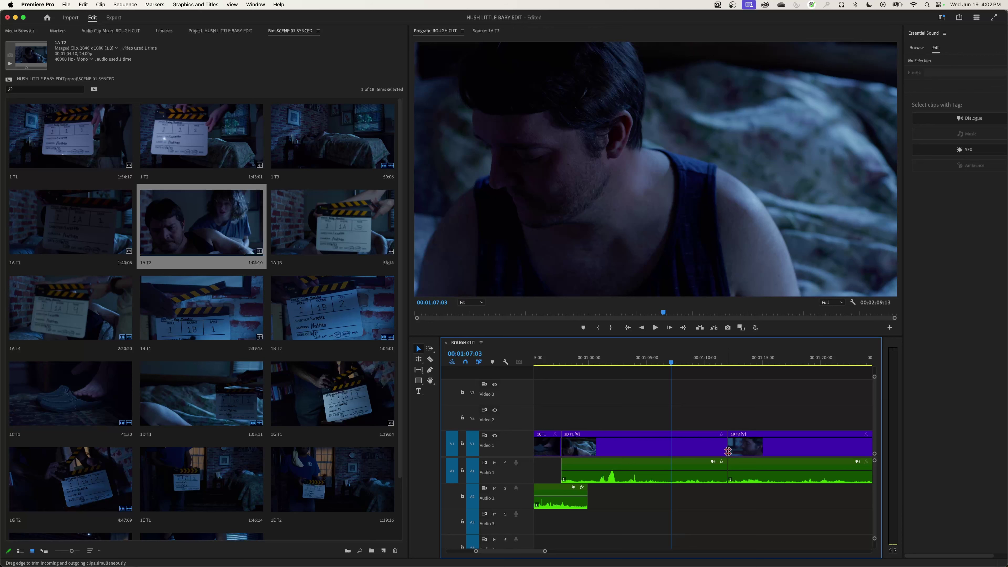
drag(728, 450, 632, 445)
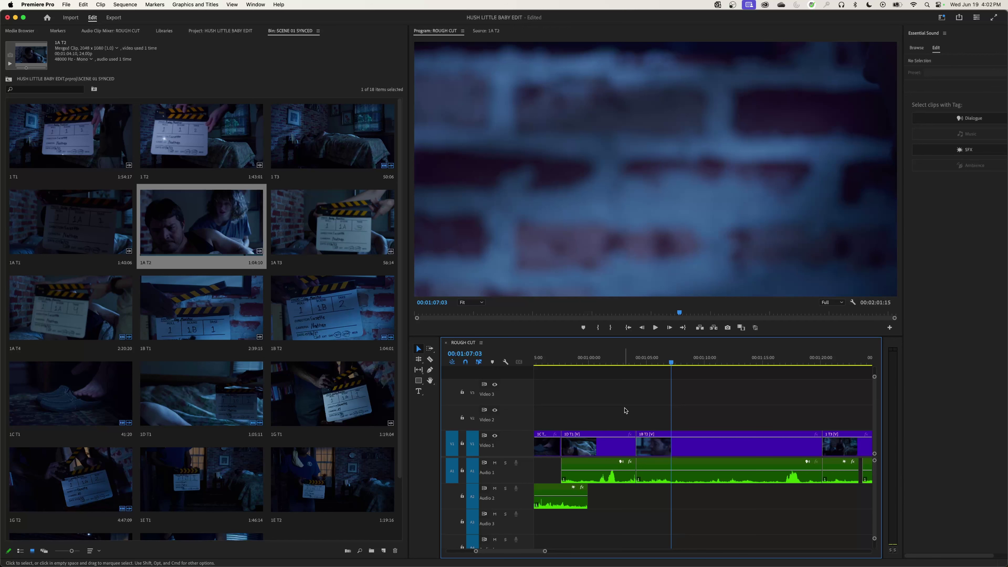
key(super+z)
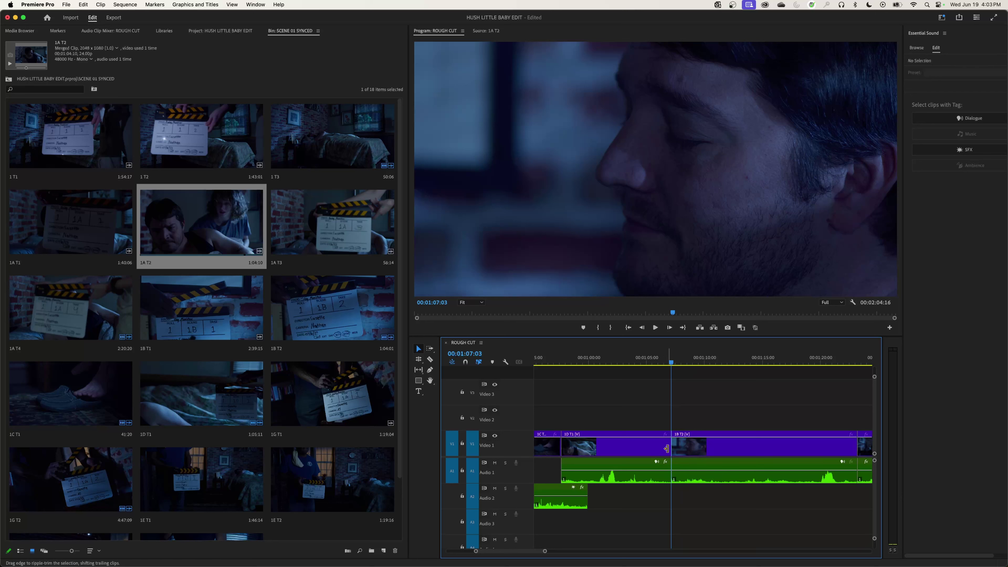
Step: Ripple-trim the end of the seated man's shot 1 second 22 frames shorter and play back the cut from 00:01:03:00
drag(666, 448, 645, 450)
click(623, 358)
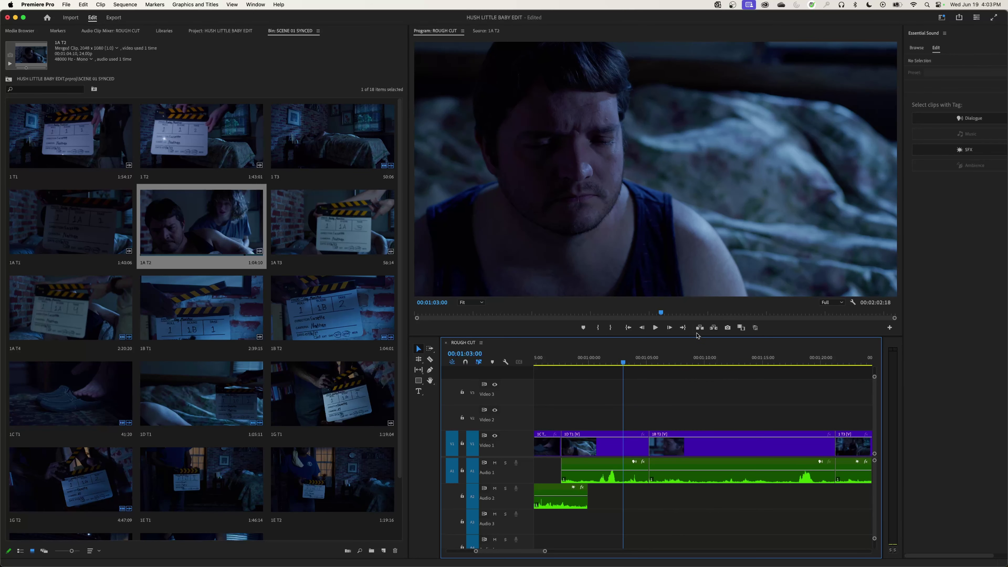
key(space)
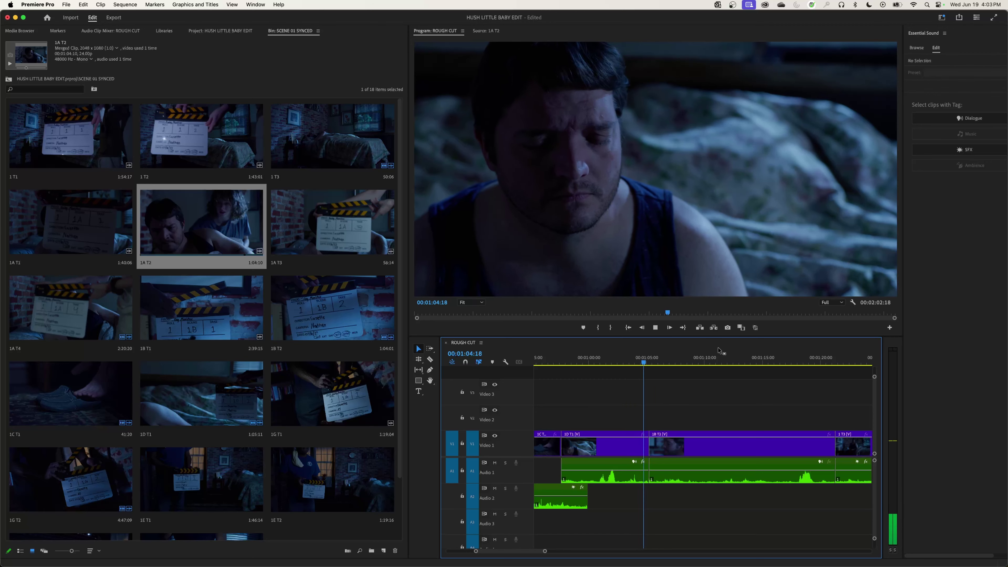
key(space)
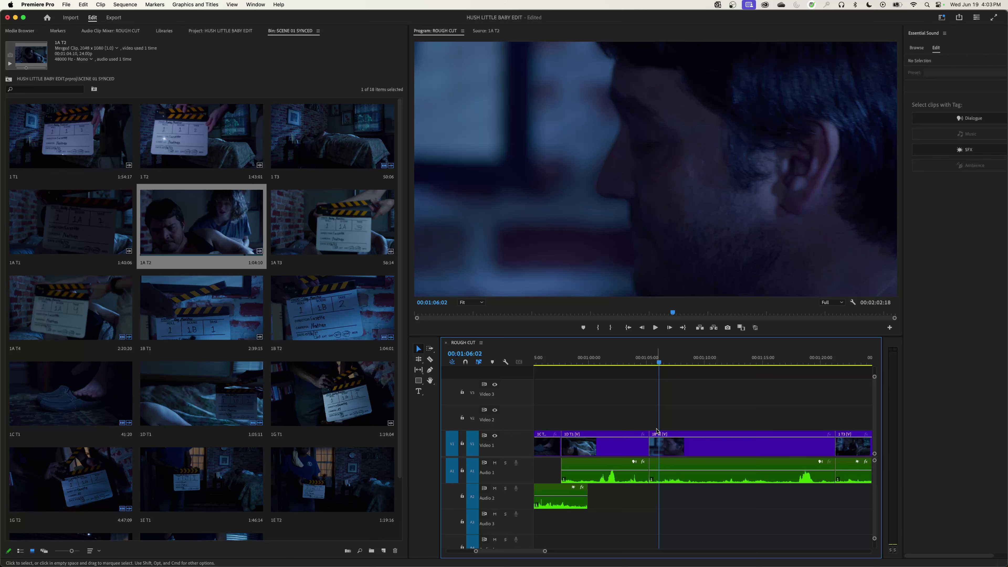
Step: Ripple-trim 12 frames off the start of the profile close-up and play back the cut into it
key(shift+k)
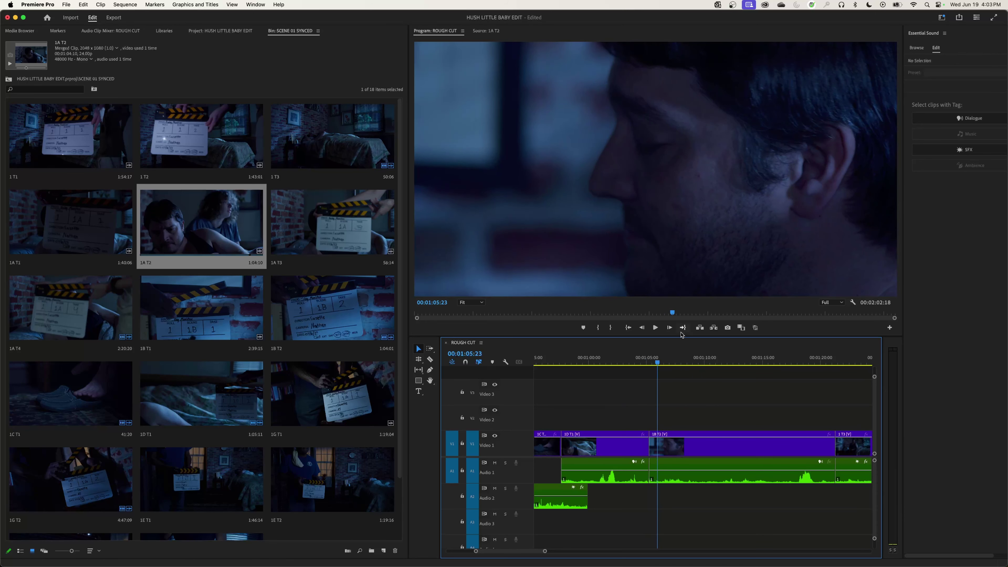
drag(670, 363, 788, 378)
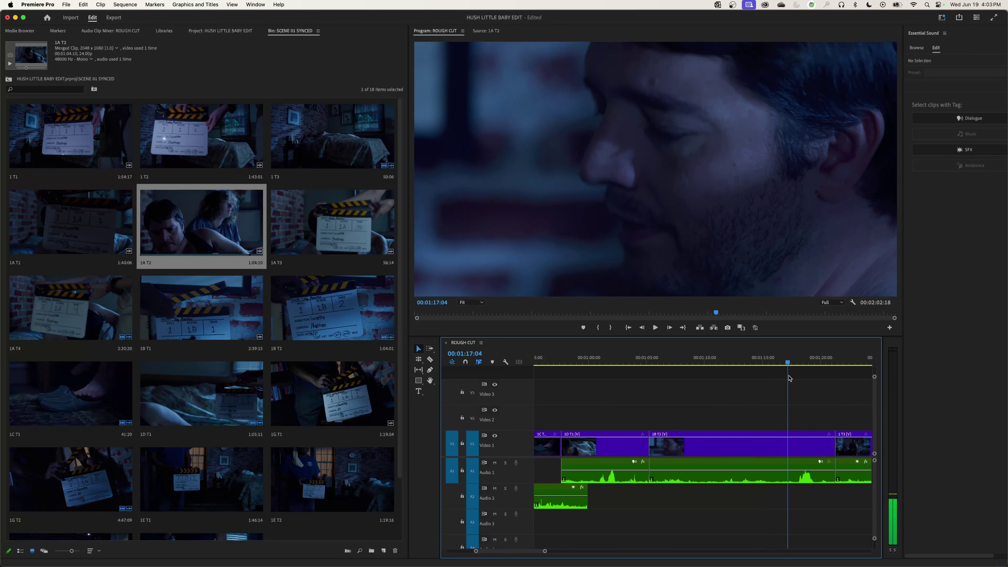
key(space)
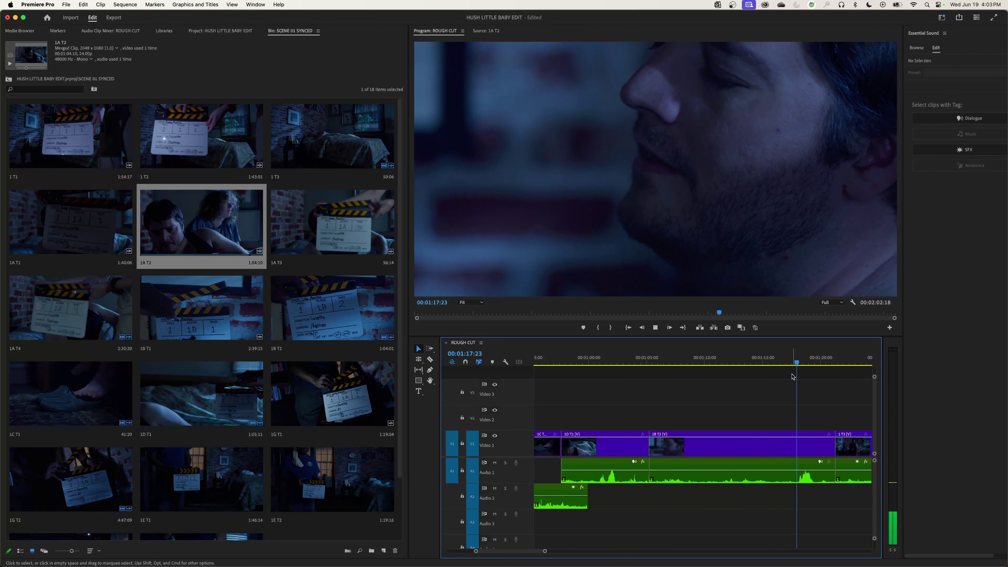
drag(792, 376, 652, 368)
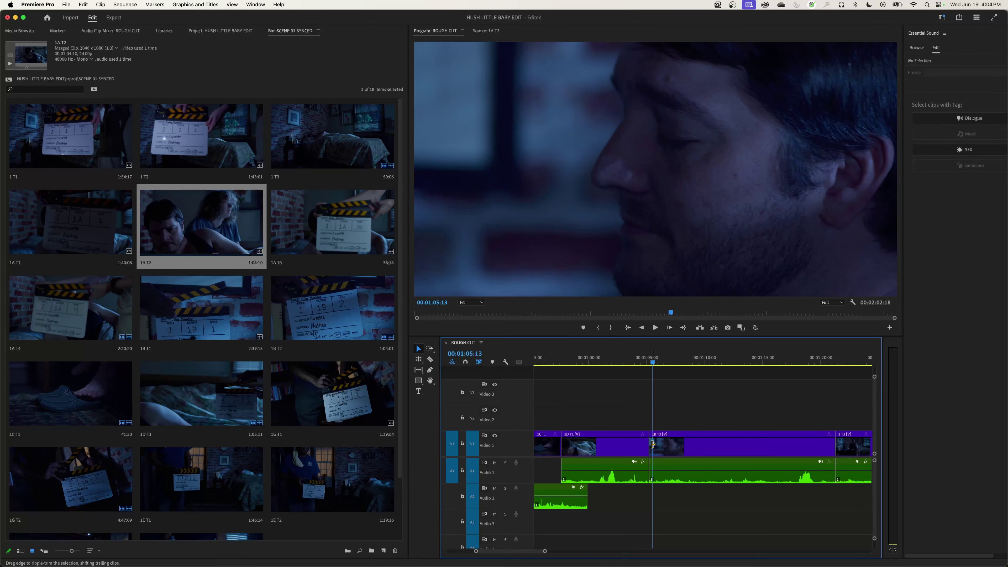
drag(652, 444, 658, 447)
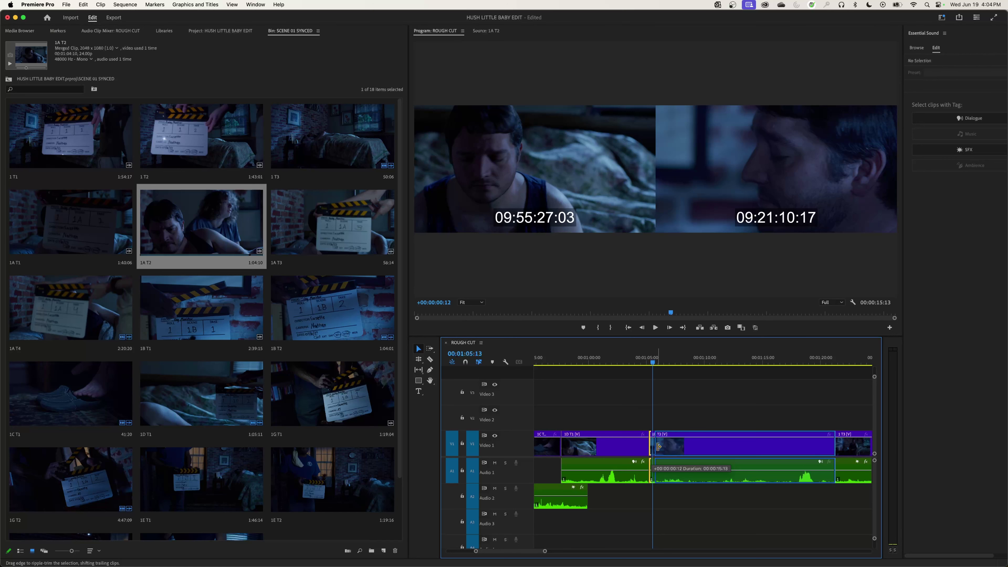
drag(657, 446, 658, 448)
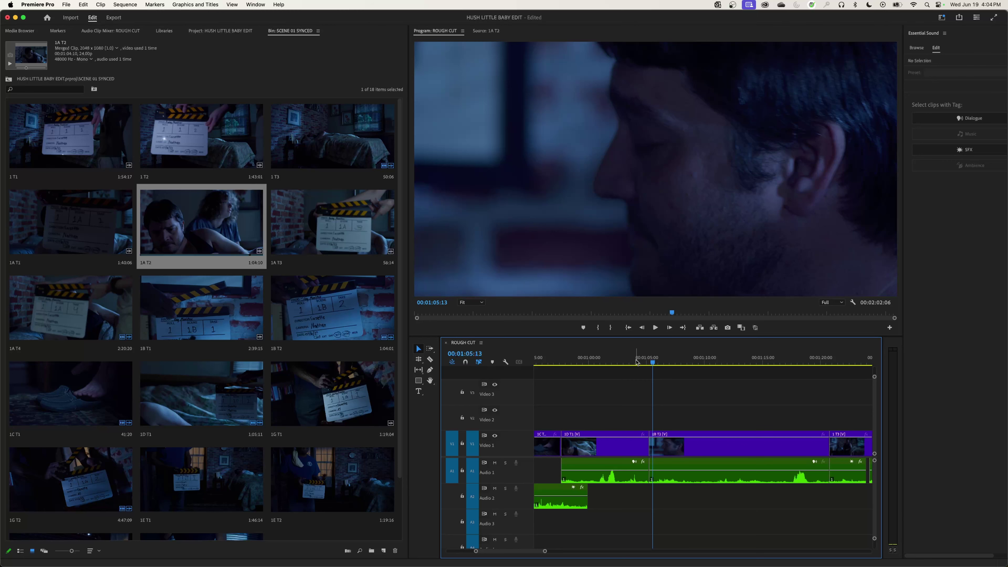
click(634, 361)
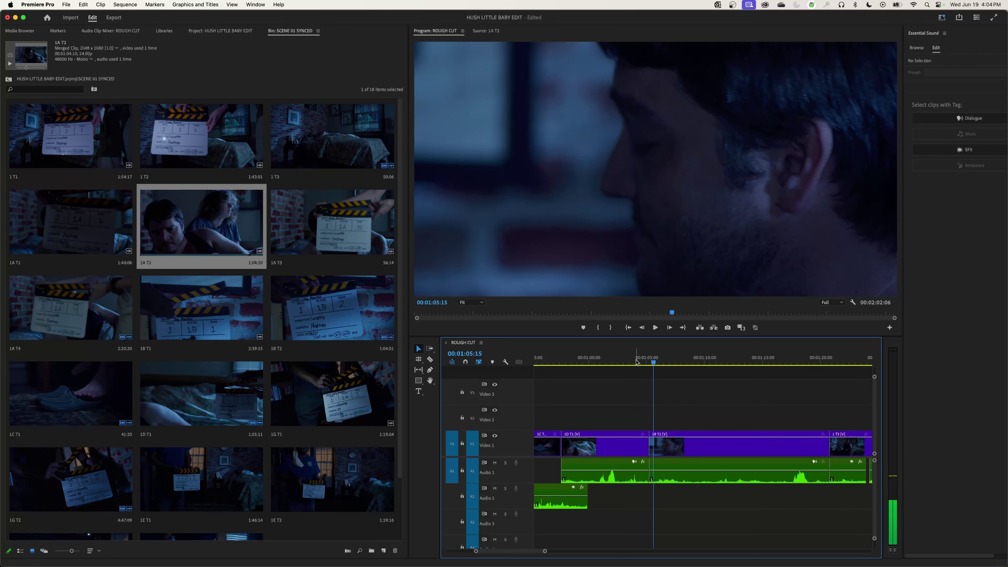
click(618, 363)
key(space)
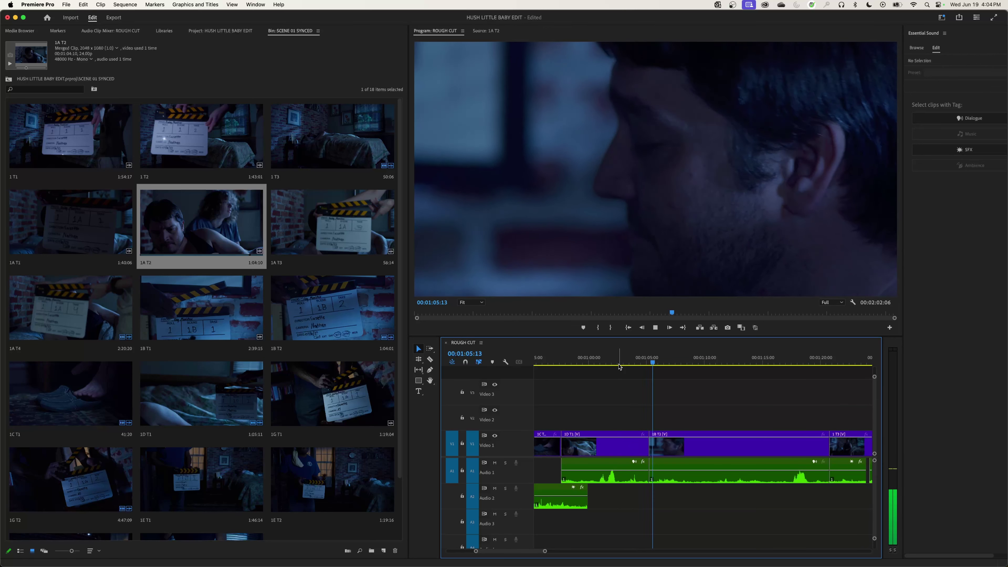
key(space)
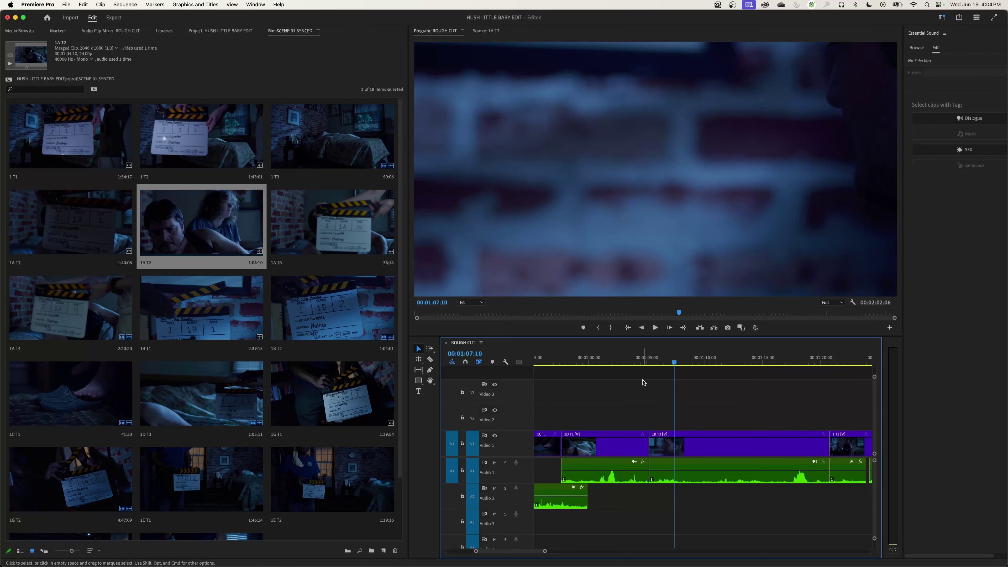
Step: Roll the cut between the seated man and the profile close-up 17 frames later to 00:01:05:22 and play it back
drag(645, 361, 628, 361)
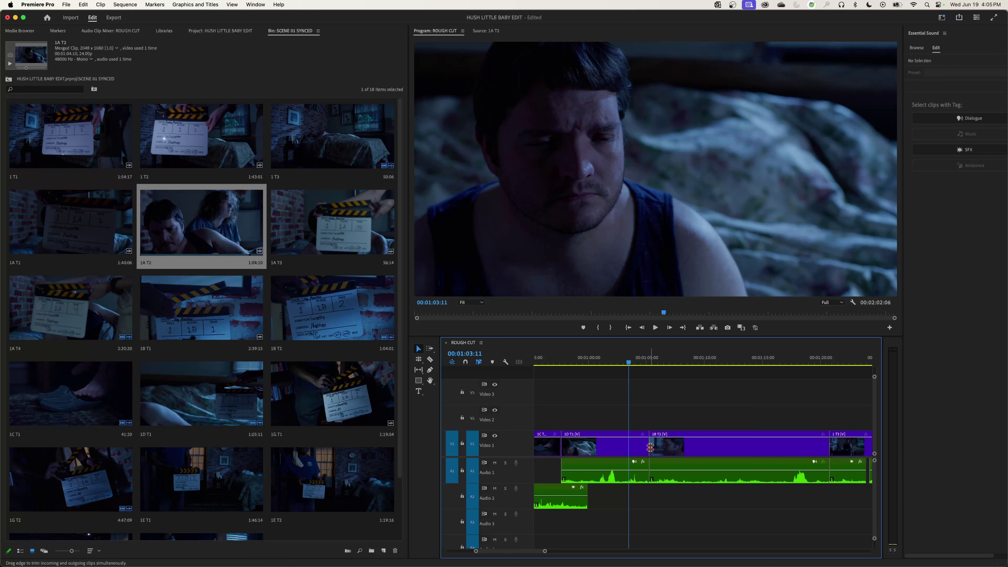
click(650, 447)
mouse_move(649, 448)
mouse_down()
mouse_move(637, 448)
mouse_move(658, 448)
mouse_move(636, 449)
mouse_move(671, 450)
mouse_move(648, 451)
mouse_up()
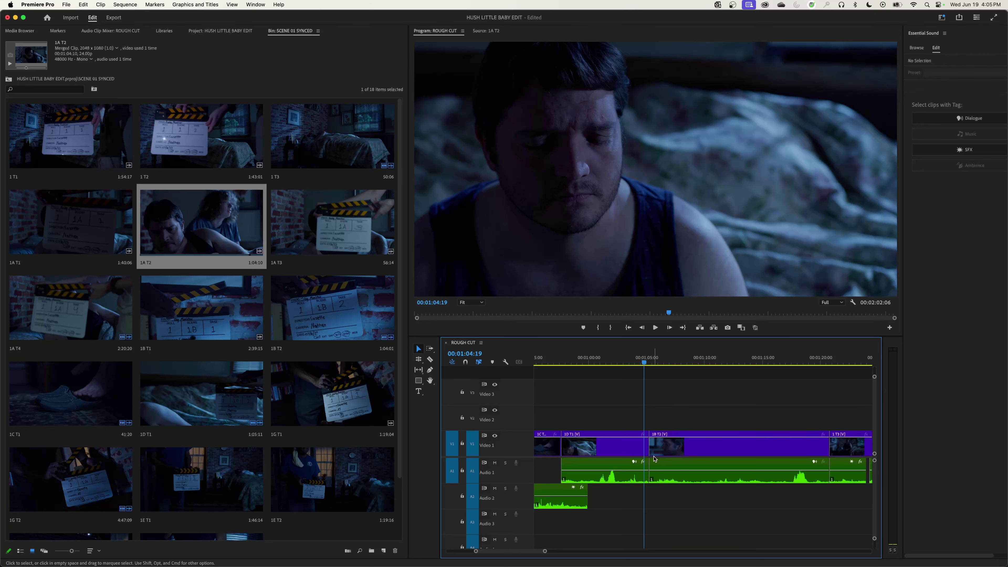
drag(649, 446, 656, 450)
click(628, 359)
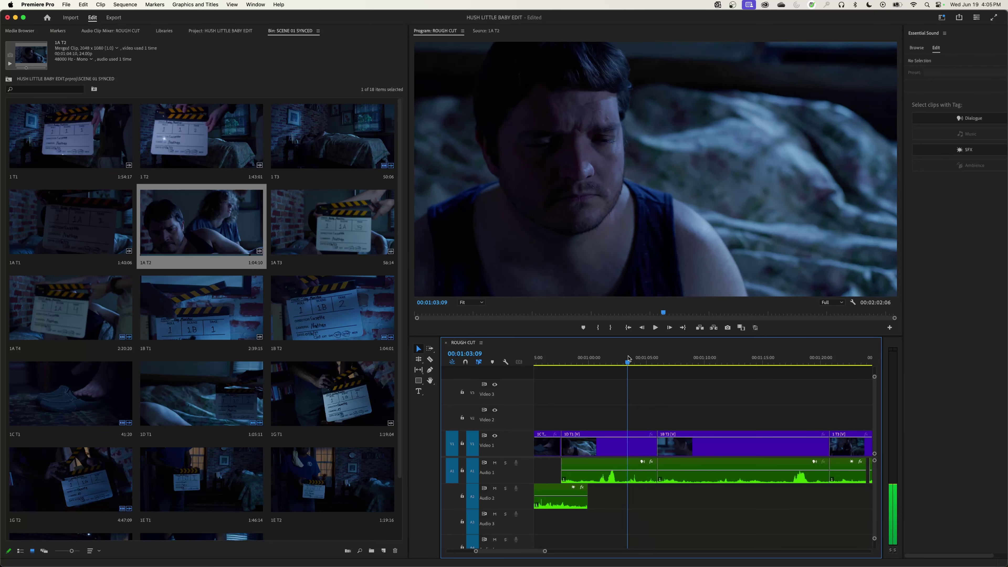
key(space)
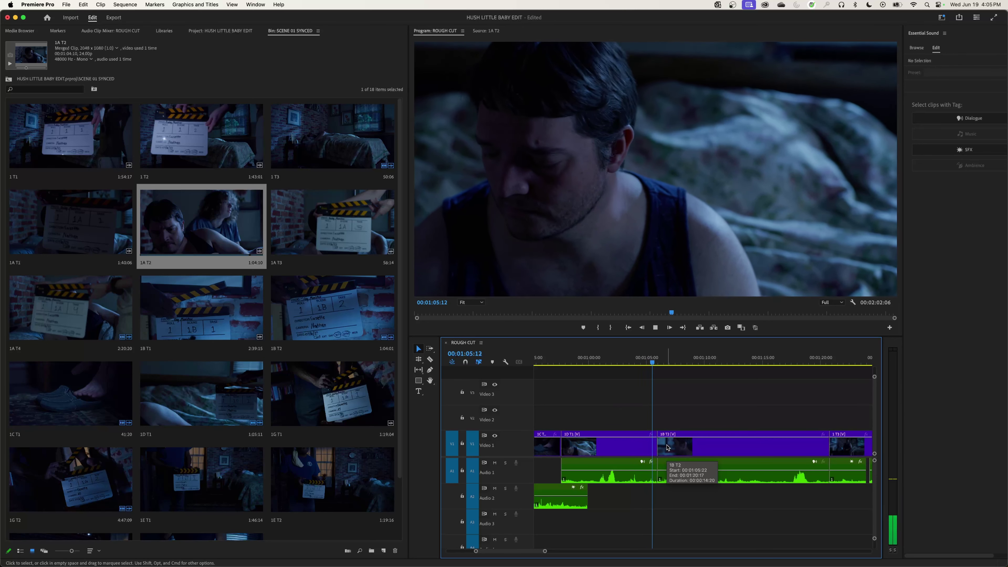
key(space)
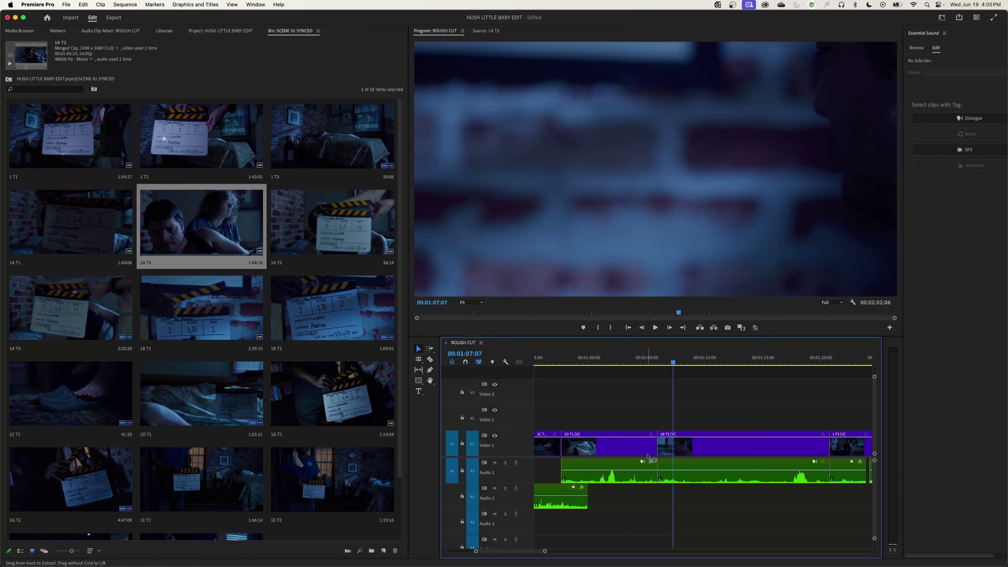
Step: Roll the cut between the seated man and the profile close-up earlier to about 00:01:04 and play it back
drag(658, 447, 652, 448)
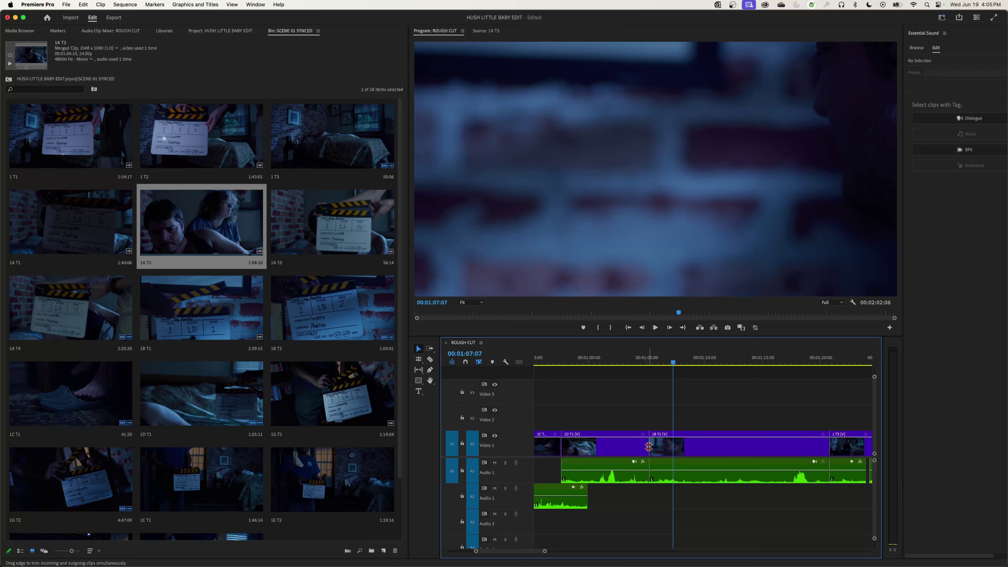
drag(648, 447, 636, 451)
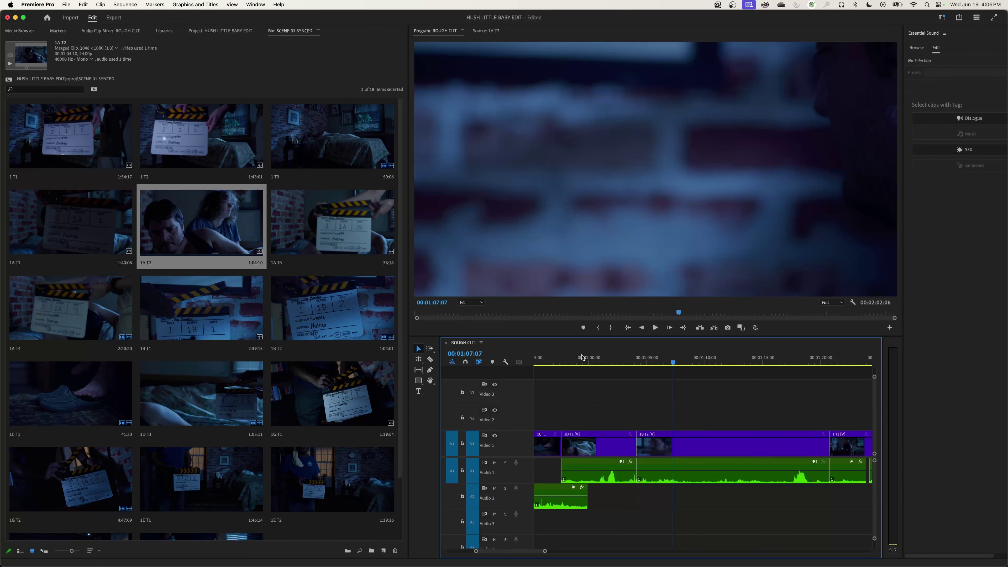
click(608, 368)
key(space)
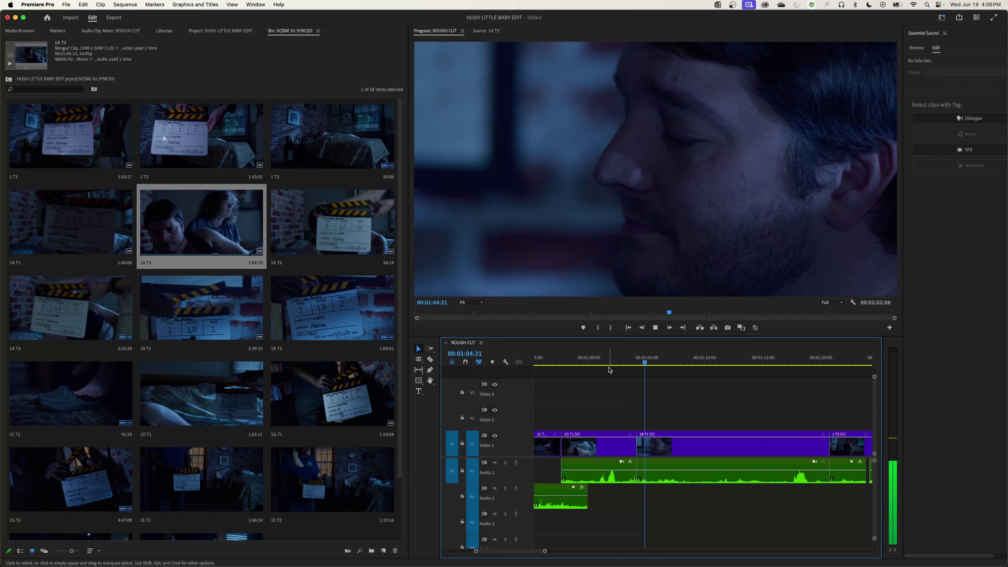
key(space)
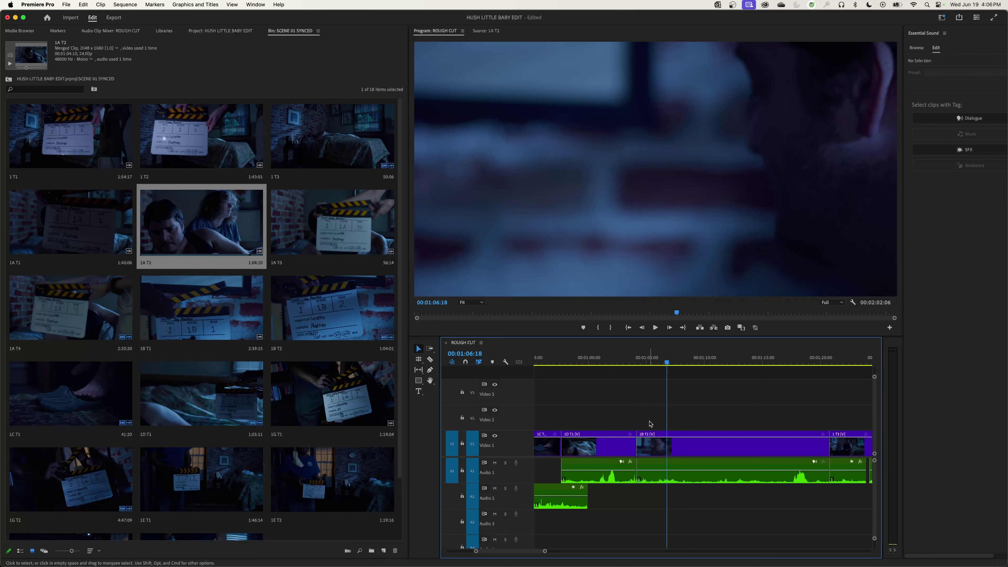
Step: Roll the cut between the seated man and the profile close-up to about 00:01:05 and play around it
drag(636, 443, 650, 451)
key(shift+k)
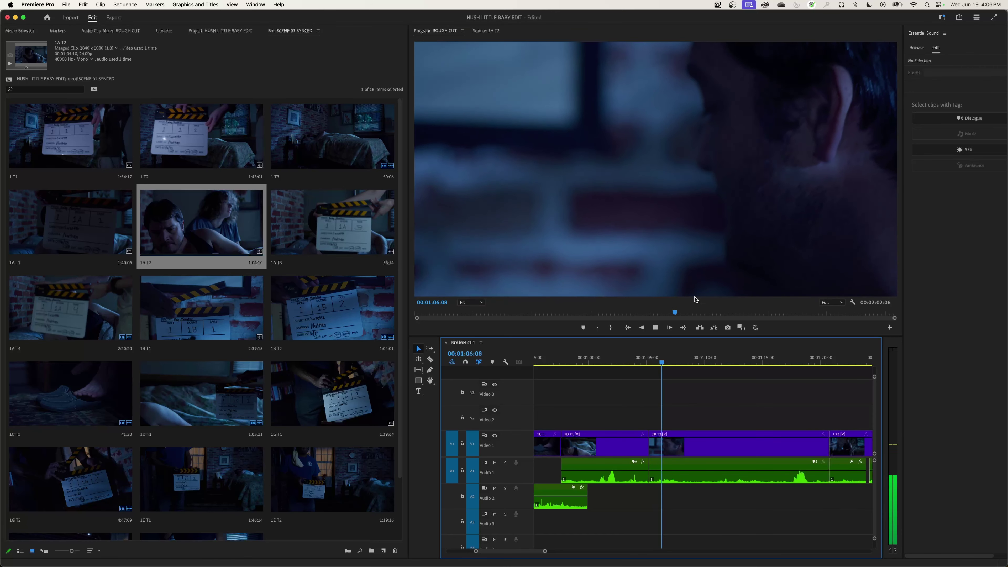
key(space)
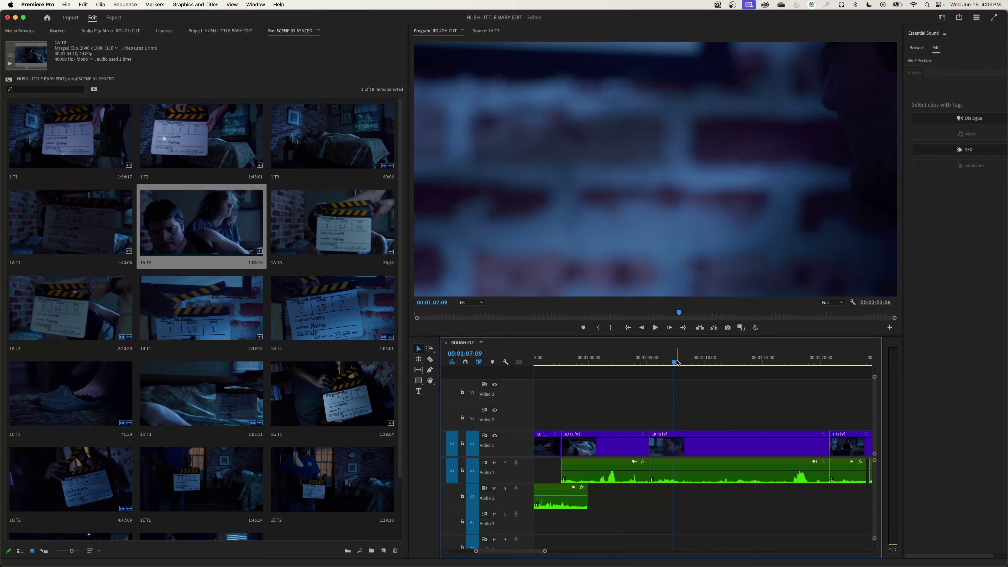
Step: Roll only the audio cut between the seated man and the profile close-up to 00:01:07:22 and play back the section
drag(677, 362, 680, 362)
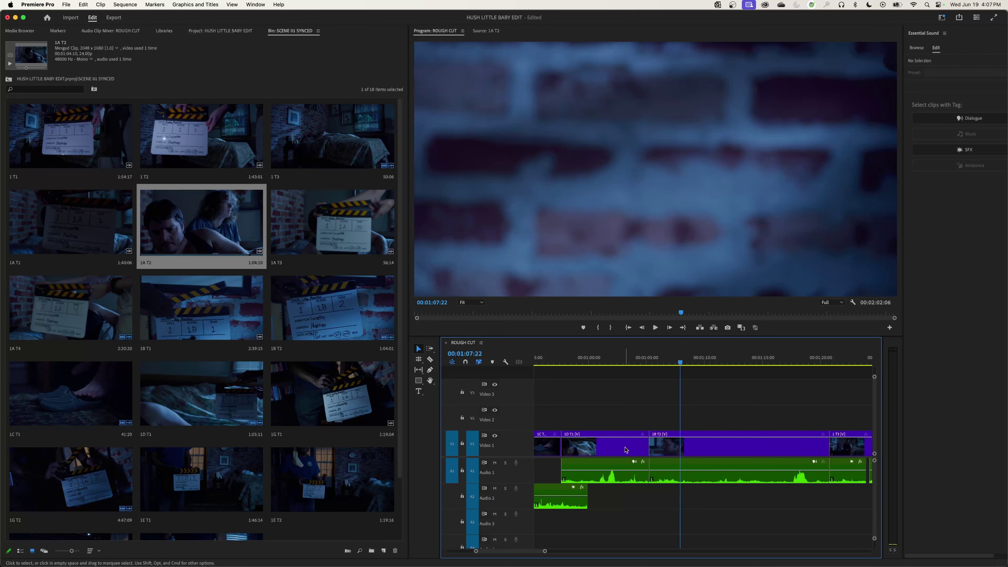
mouse_move(629, 469)
mouse_move(689, 473)
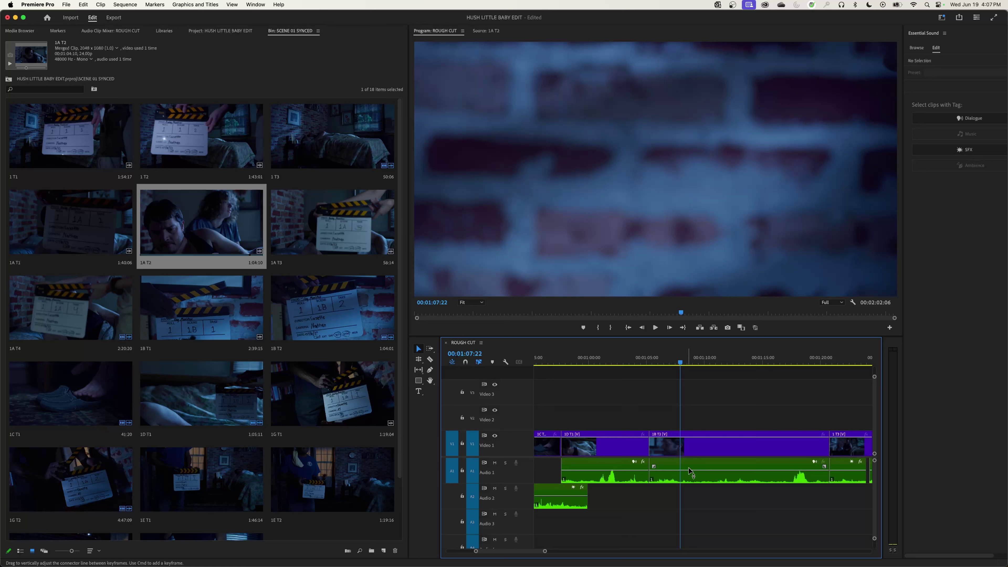
alt+super+click(649, 465)
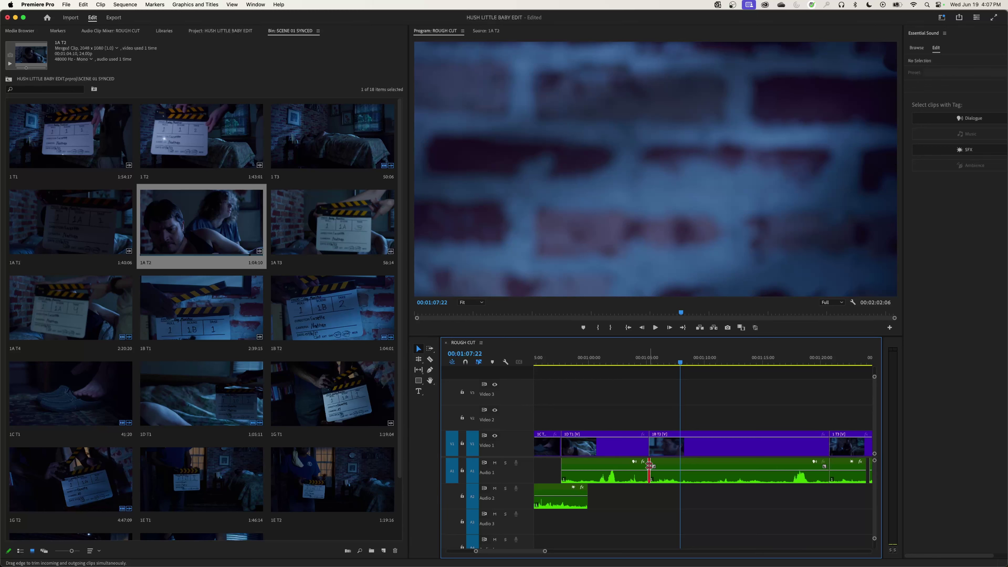
drag(649, 466, 681, 467)
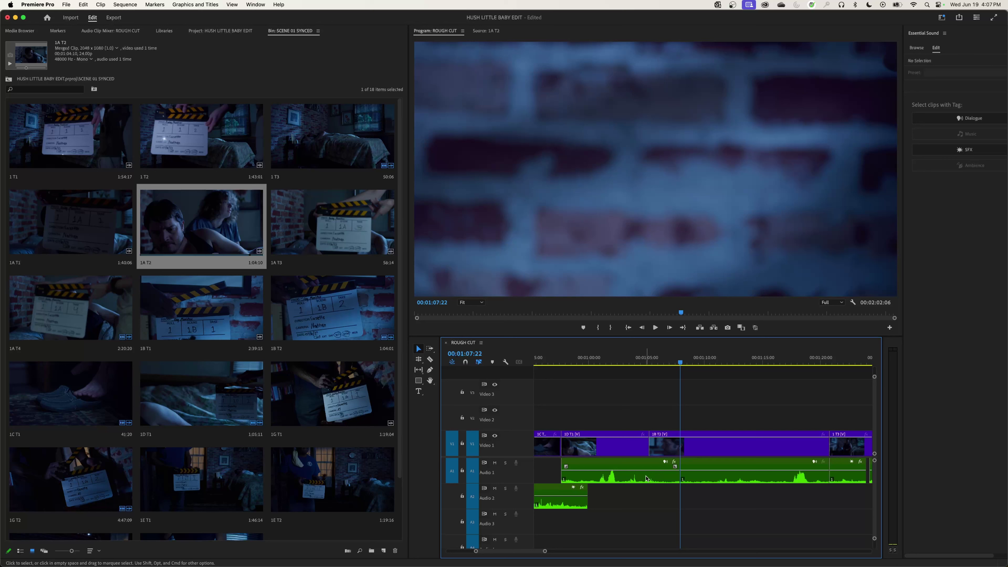
click(624, 361)
key(space)
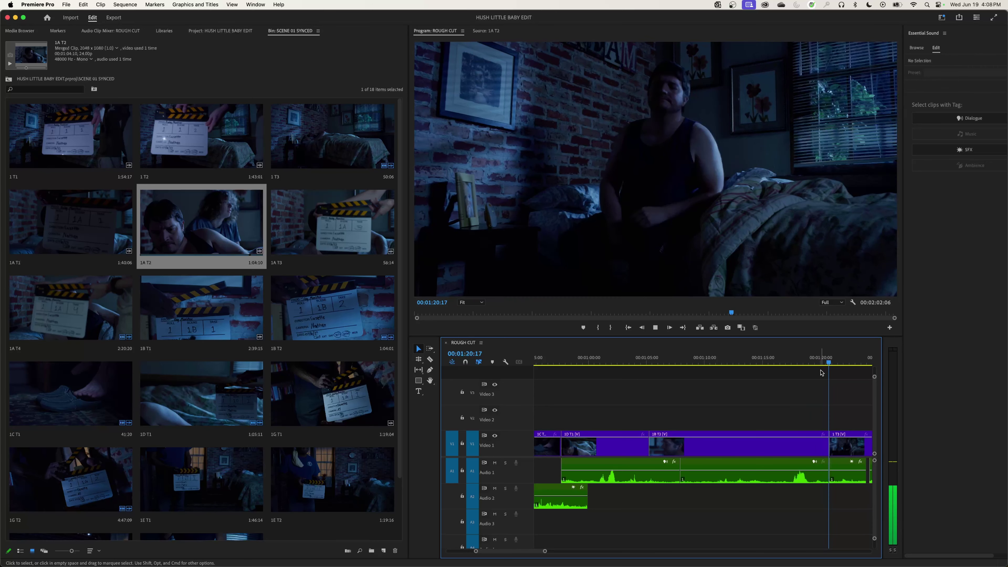
key(space)
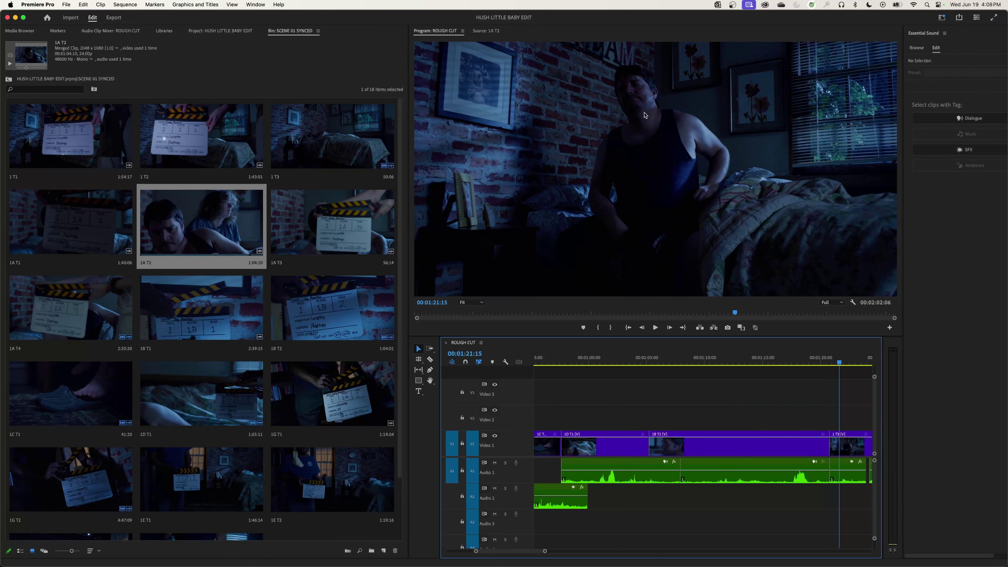
Step: Replay the cut from the profile close-up to the wide bedroom shot several times to judge its timing
click(816, 360)
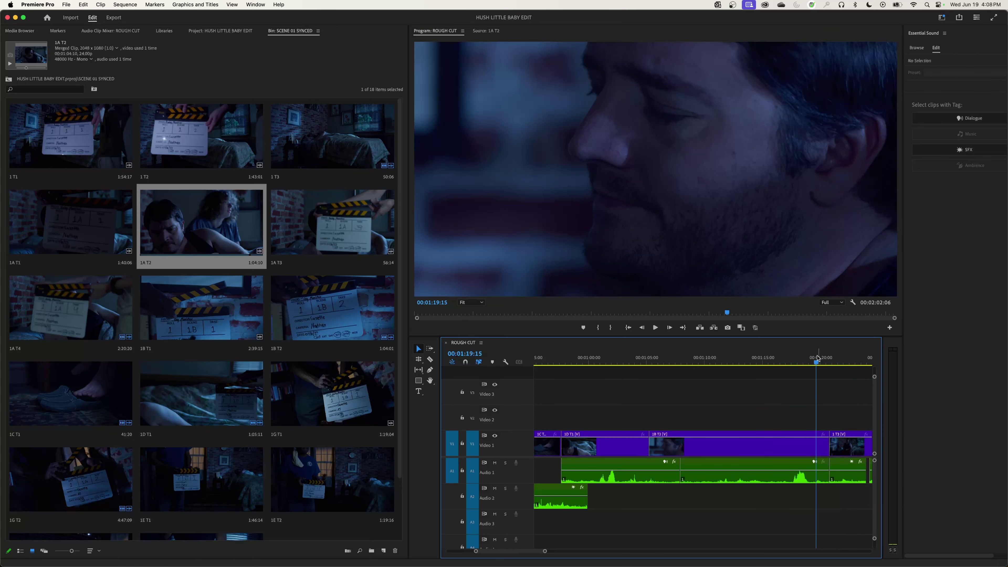
key(space)
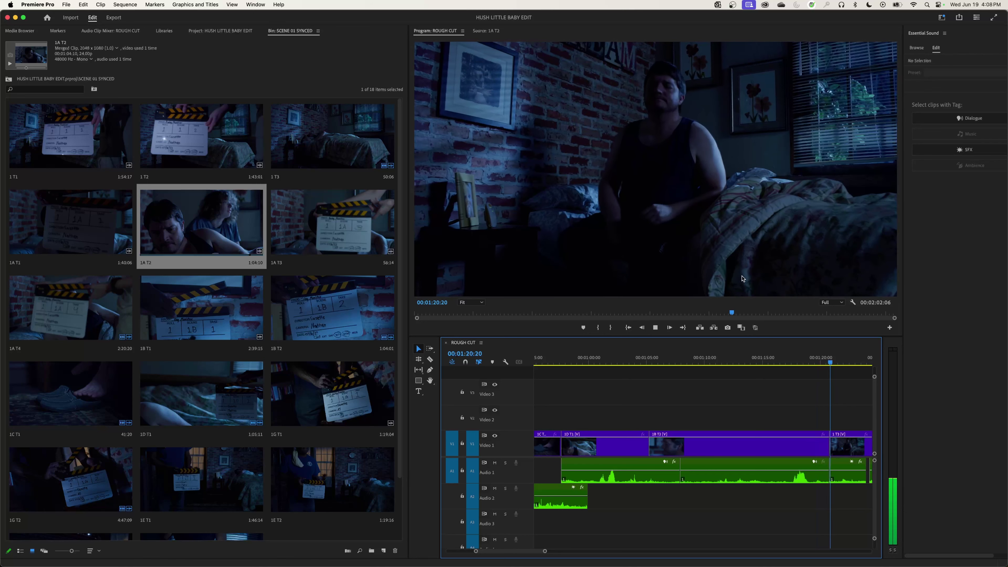
key(space)
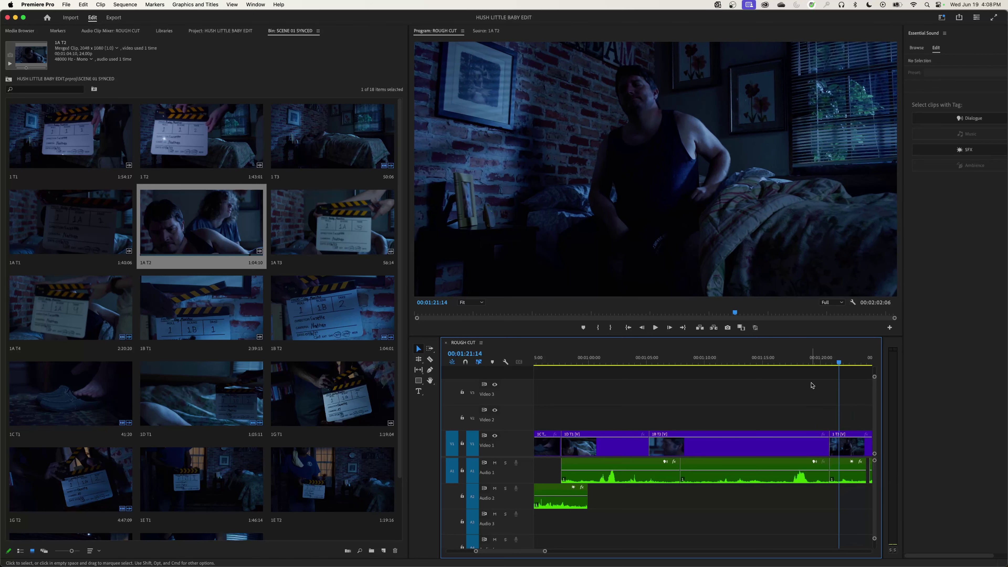
key(shift+Left)
key(shift+Left)
key(shift+Left)
key(shift+Left)
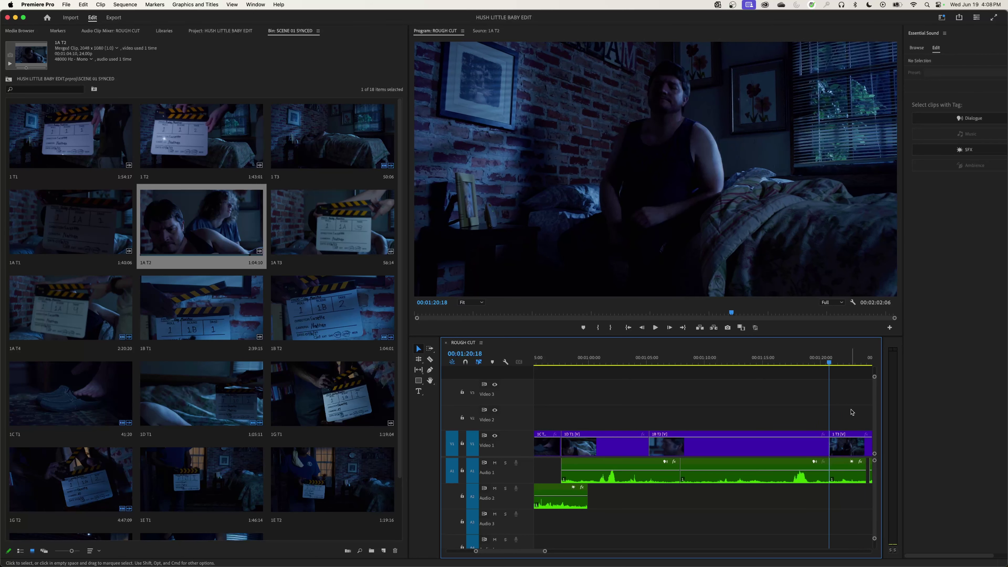
click(820, 363)
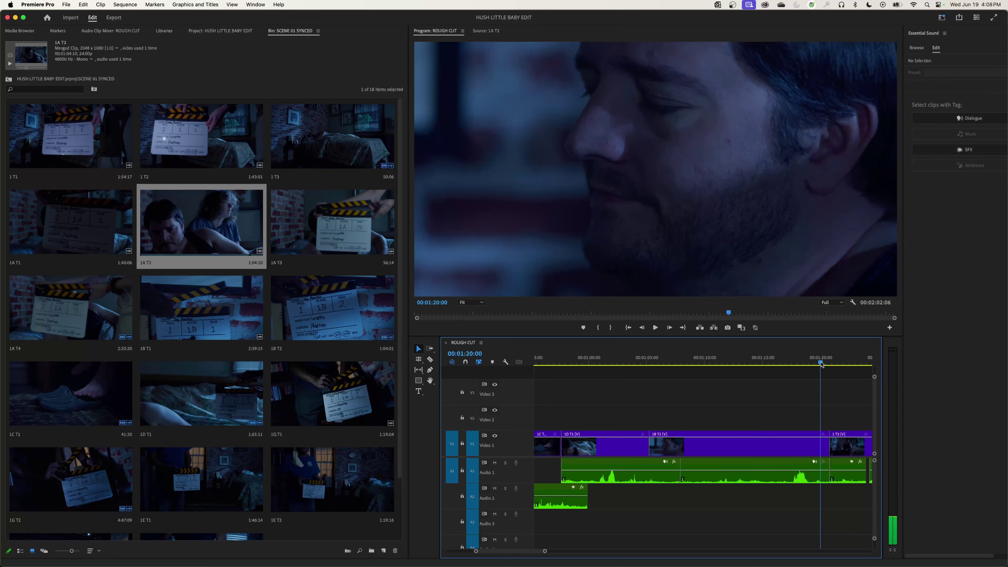
drag(820, 363, 809, 364)
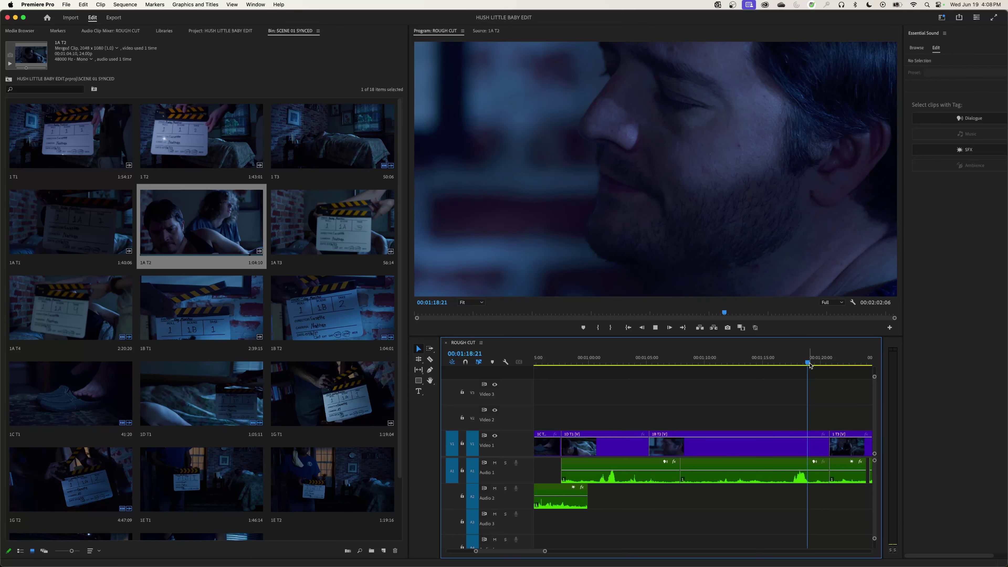
key(space)
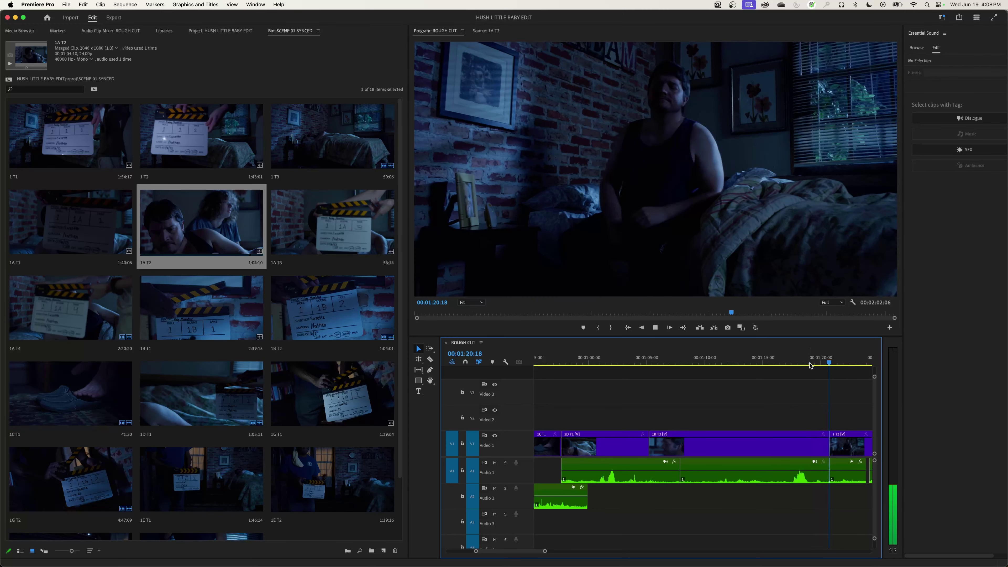
key(space)
Step: Step frame by frame through the end of the profile close-up and park the playhead at 00:01:20:06
key(Left)
key(Left)
key(Left)
key(Left)
key(Left)
key(Left)
key(Left)
key(Left)
key(Left)
key(Left)
key(Left)
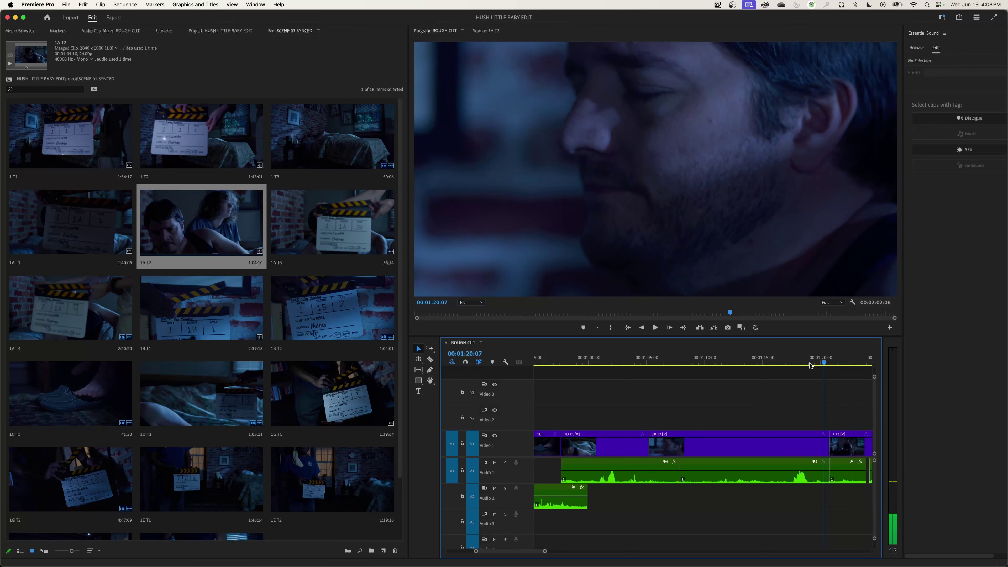
key(Left)
key(Left)
key(Left)
key(Left)
key(Left)
key(Left)
key(Left)
key(Left)
key(Left)
key(Left)
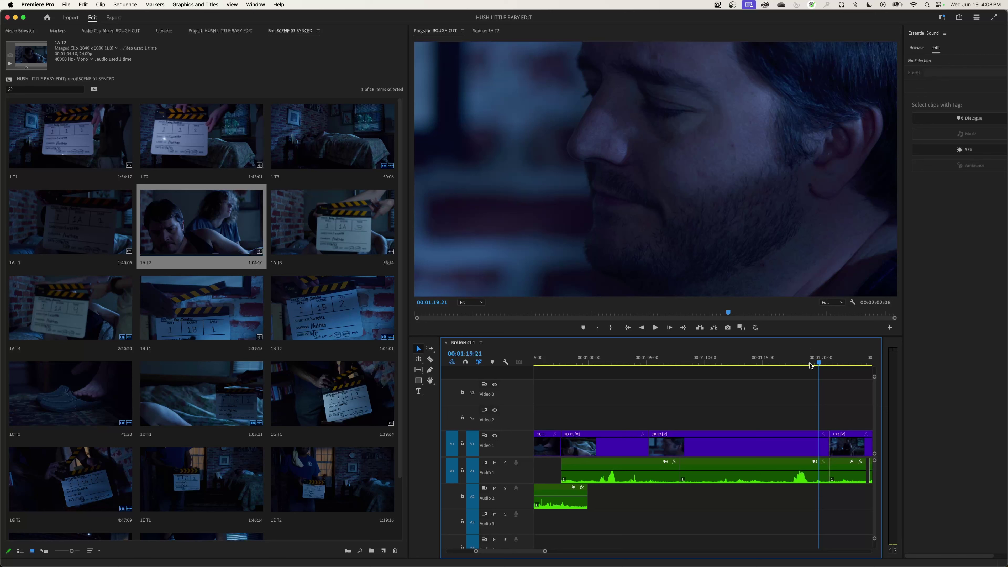
key(Right)
key(Right)
key(Right)
key(Right)
key(Right)
key(Right)
key(Right)
key(Right)
key(Right)
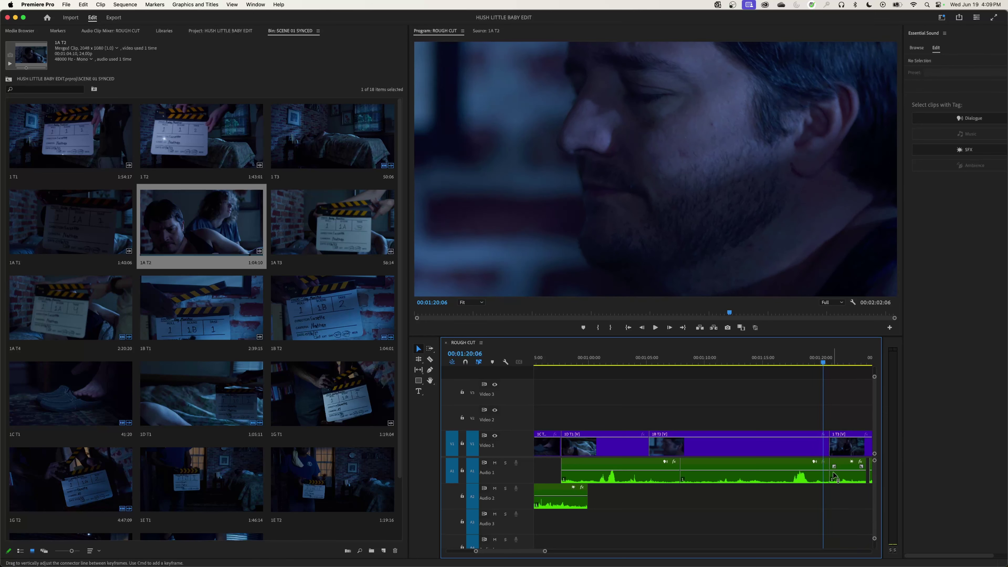
Step: Turn on snapping and split the profile close-up at 00:01:20:06 with the Razor tool
key(equal)
key(equal)
key(equal)
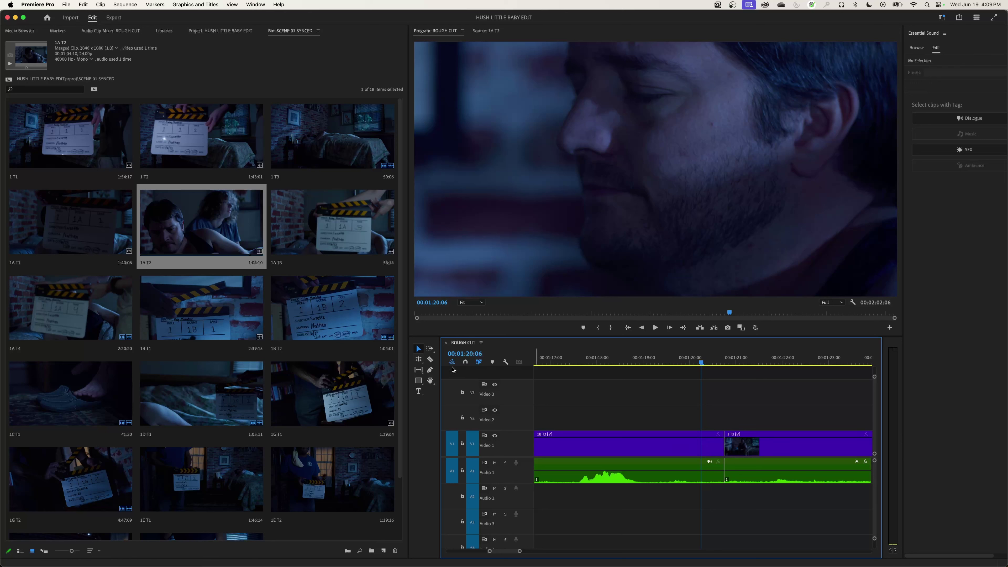
click(430, 360)
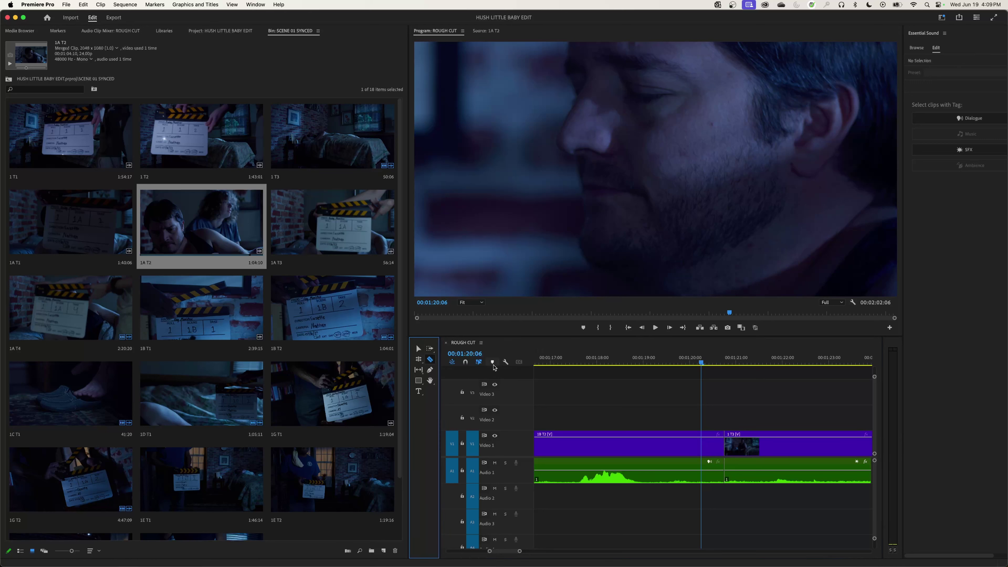
click(465, 362)
click(700, 445)
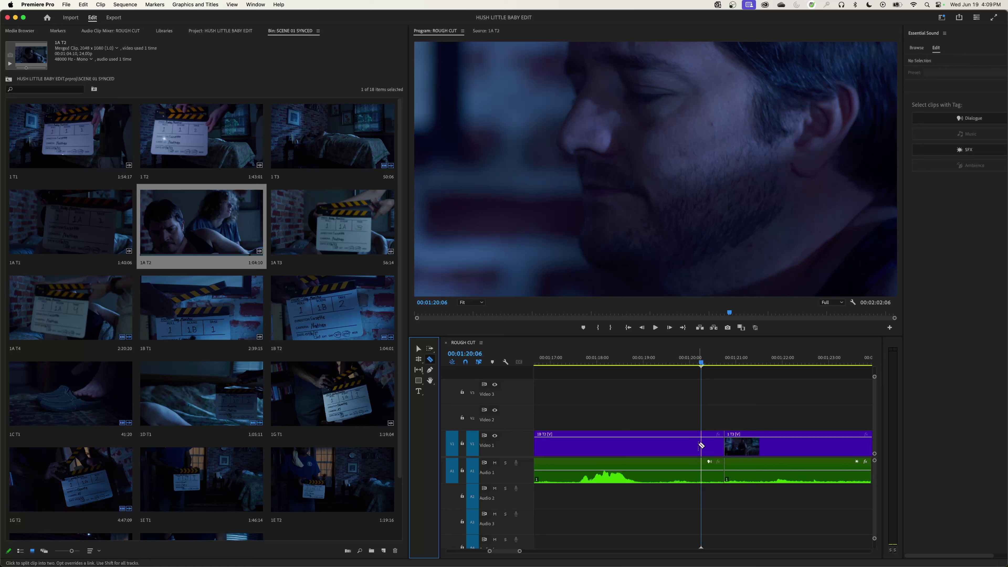
click(700, 445)
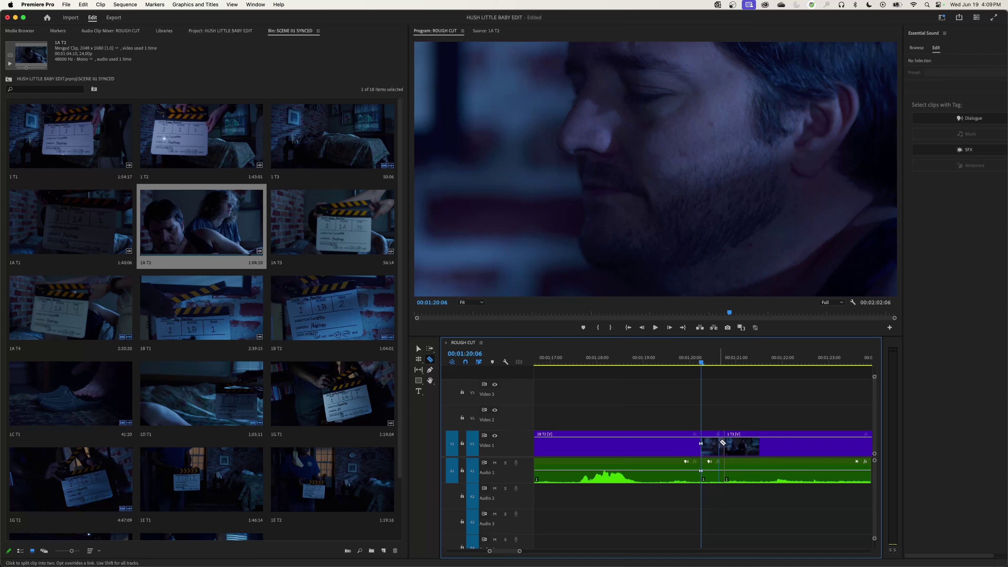
Step: Delete the split-off end of the profile close-up, close the gap, and undo these edits including the split
key(v)
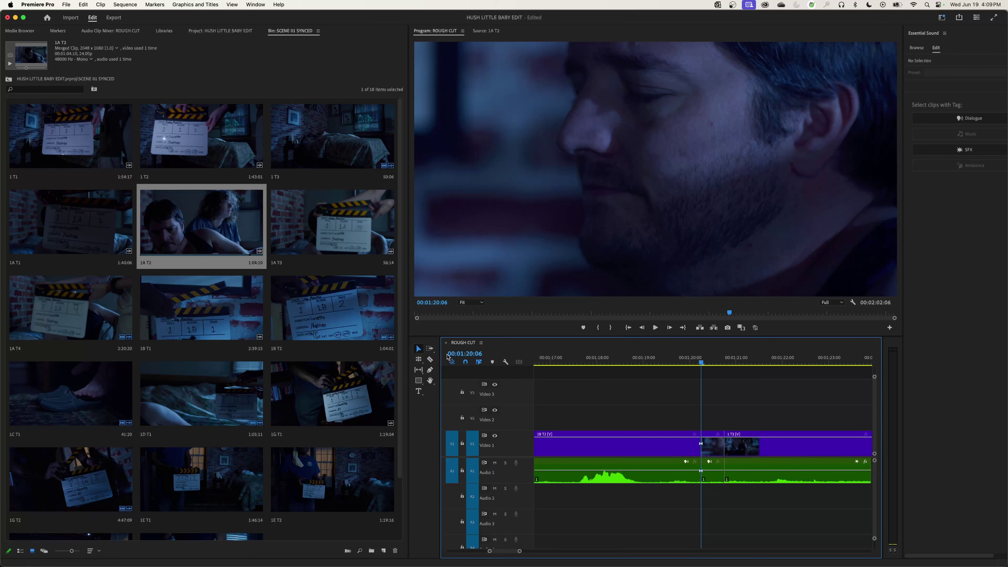
click(708, 456)
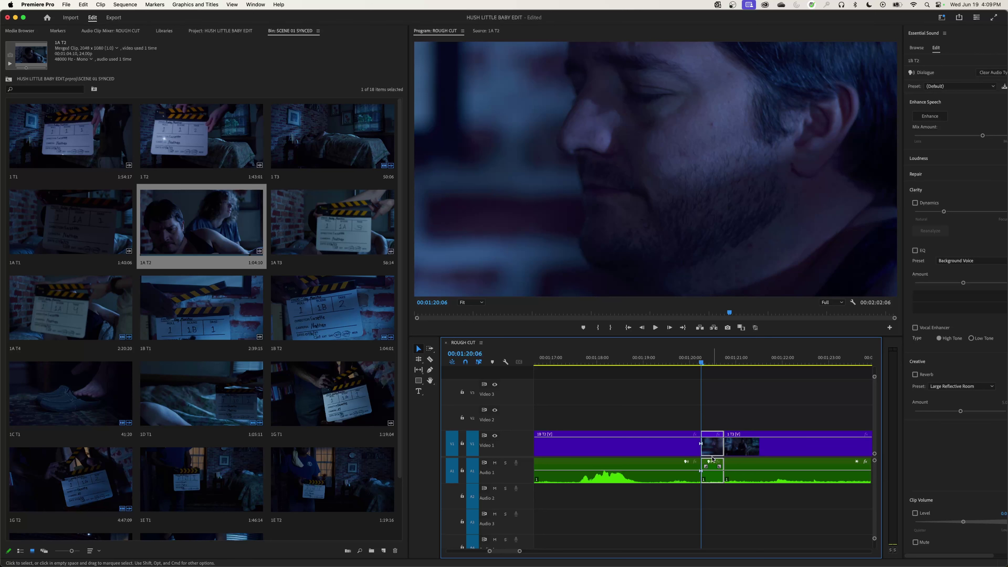
key(Delete)
click(710, 448)
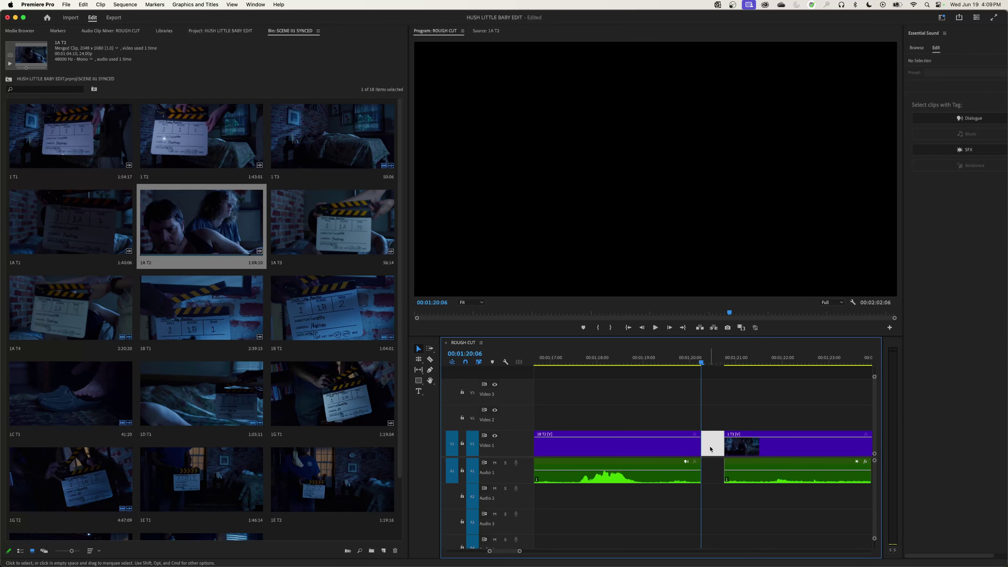
key(Delete)
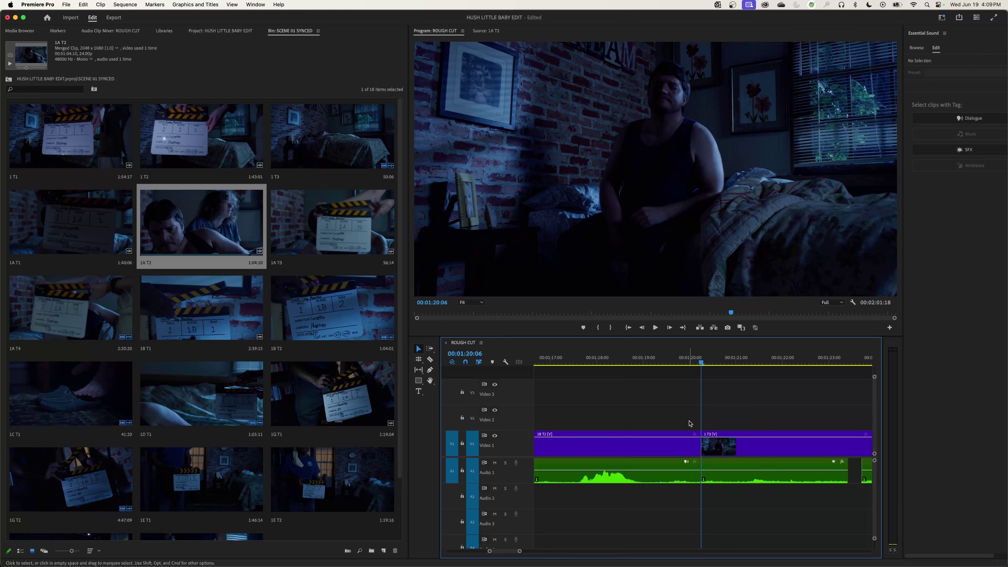
key(super+z)
key(super+z)
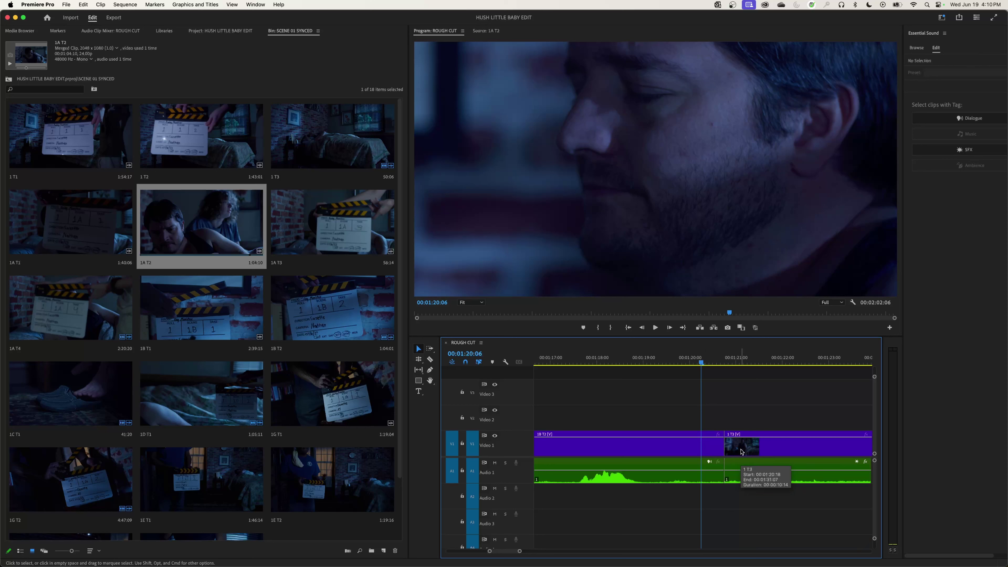
Step: Ripple-trim the end of the profile close-up to the playhead at 00:01:20:06 and play back the cut
key(w)
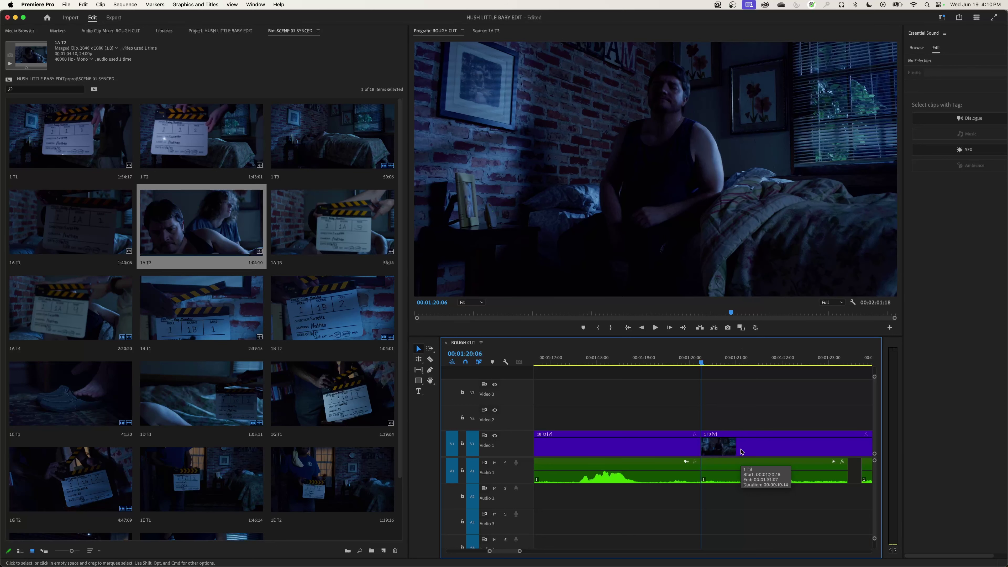
click(677, 361)
key(space)
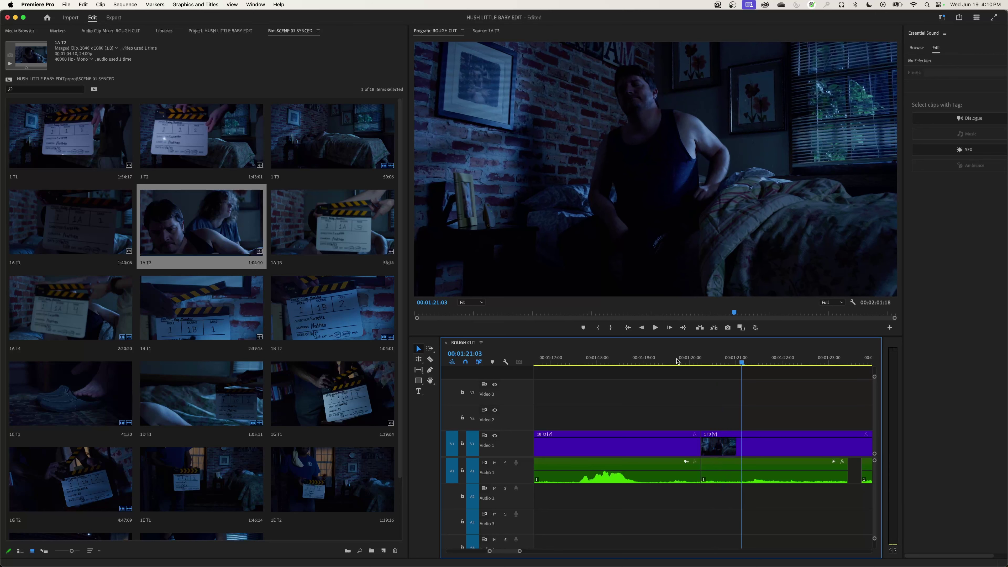
click(671, 360)
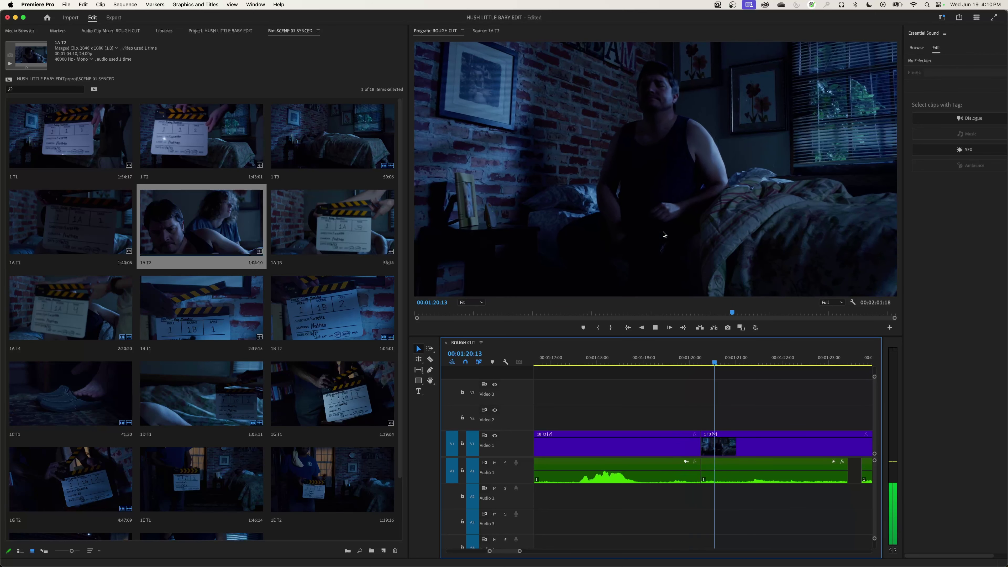
key(space)
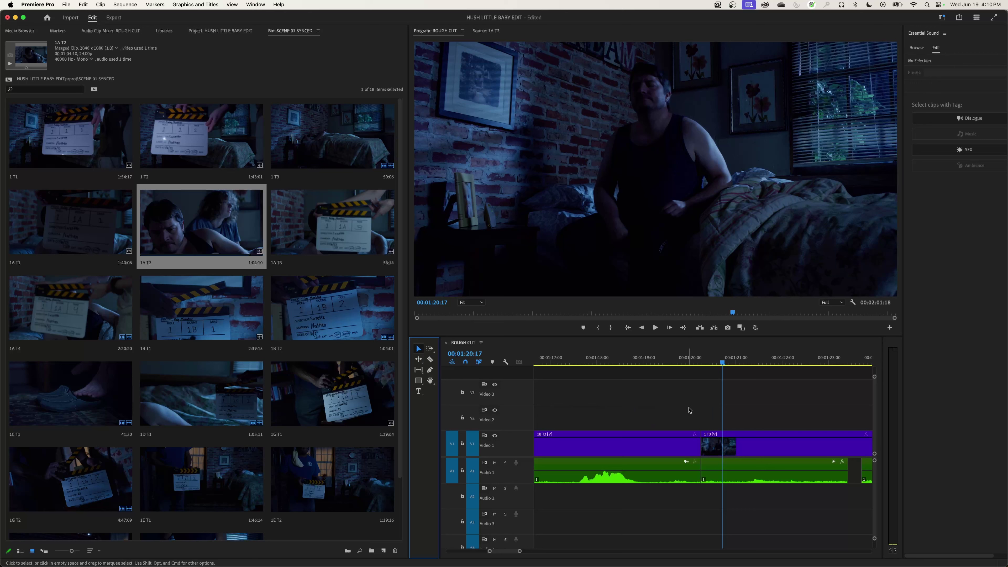
Step: Ripple-trim two frames off the start of the wide bedroom shot following the profile close-up, and play back the cut
key(b)
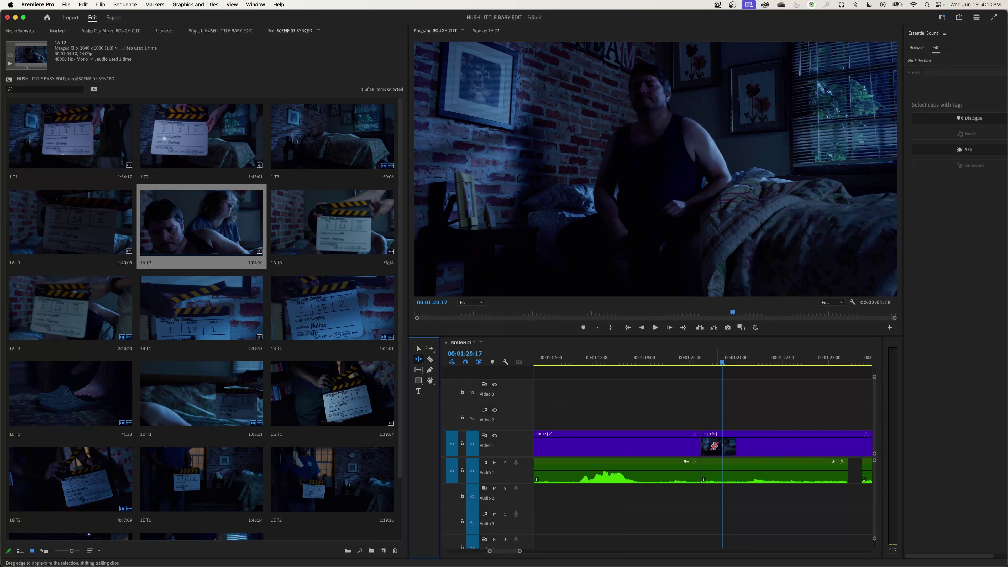
click(705, 445)
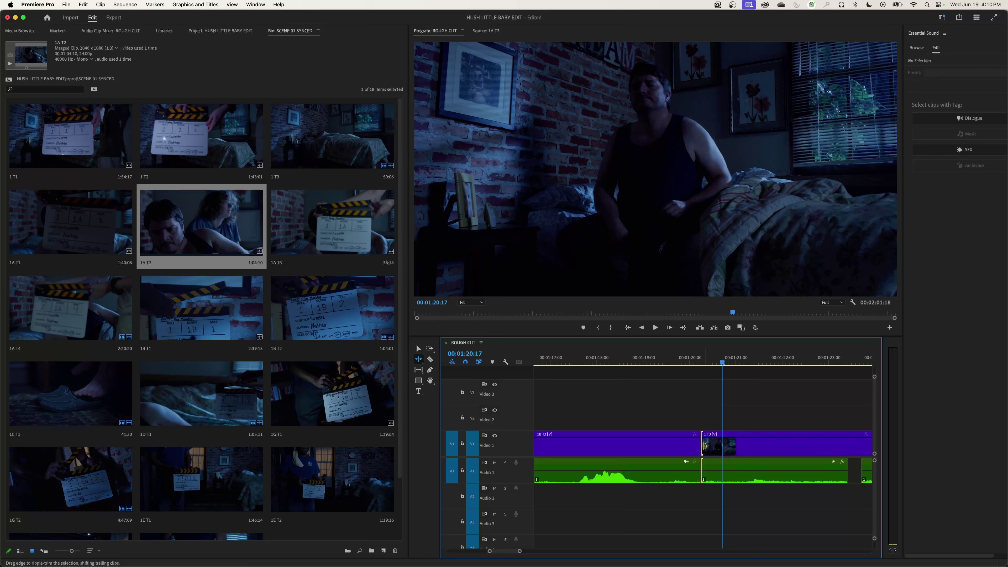
drag(704, 445, 707, 446)
mouse_move(712, 447)
mouse_down()
mouse_move(722, 448)
mouse_move(714, 449)
mouse_up()
key(Up)
mouse_move(703, 447)
mouse_down()
mouse_move(687, 447)
mouse_move(709, 452)
mouse_up()
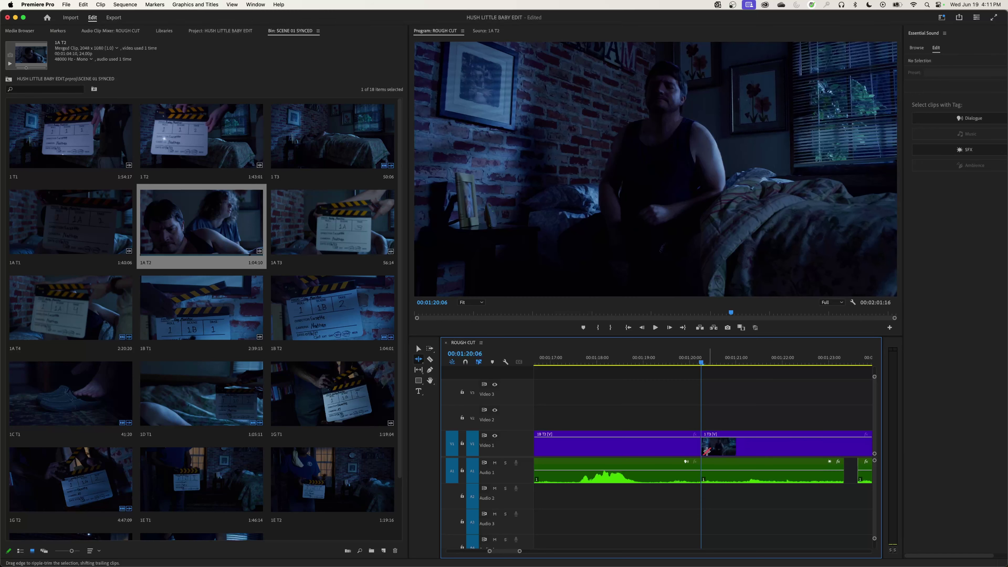
key(space)
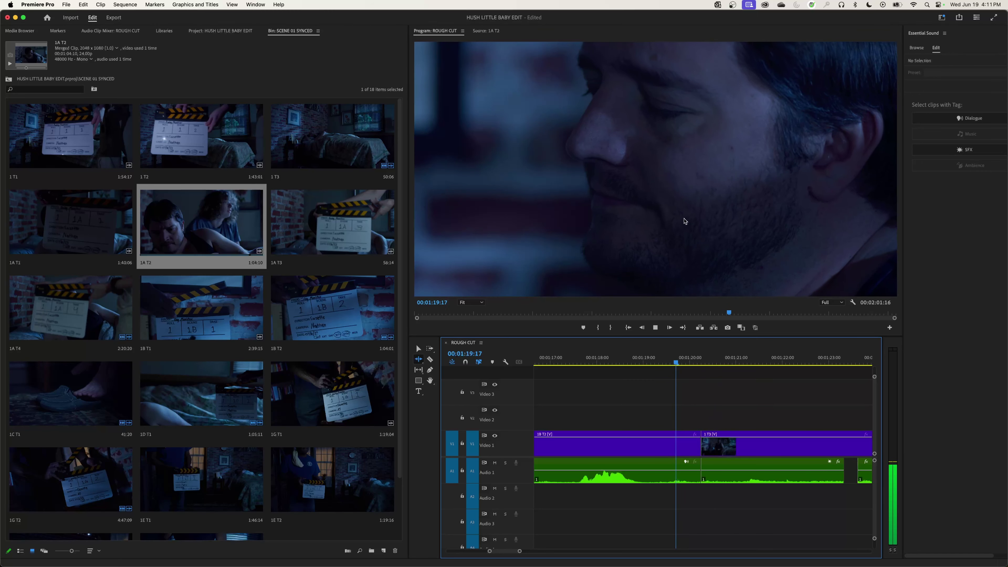
key(space)
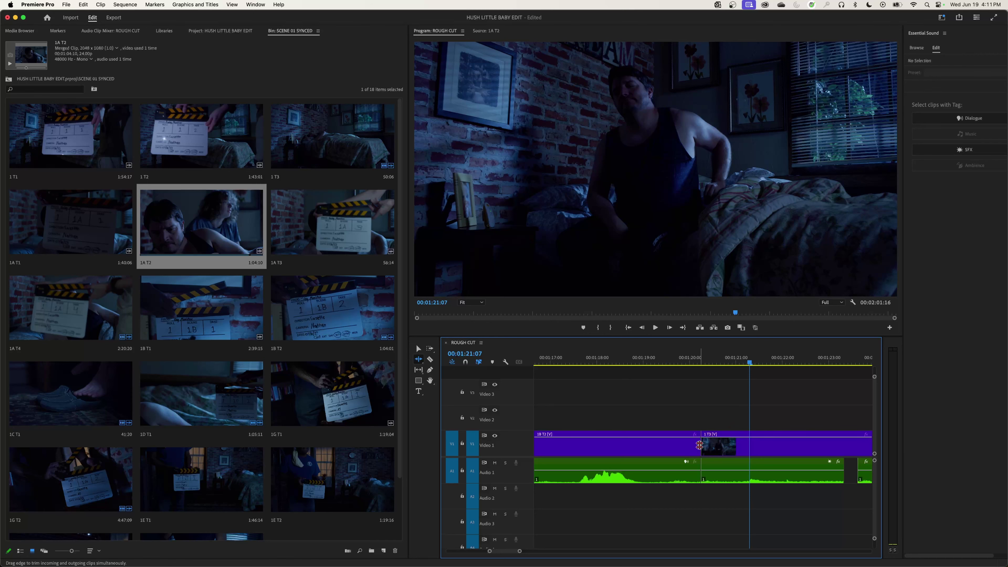
Step: Roll the cut between the profile close-up and the wide shot eight frames later to 00:01:20:14 and play it back
mouse_move(701, 447)
mouse_down()
mouse_move(688, 448)
mouse_move(716, 454)
mouse_up()
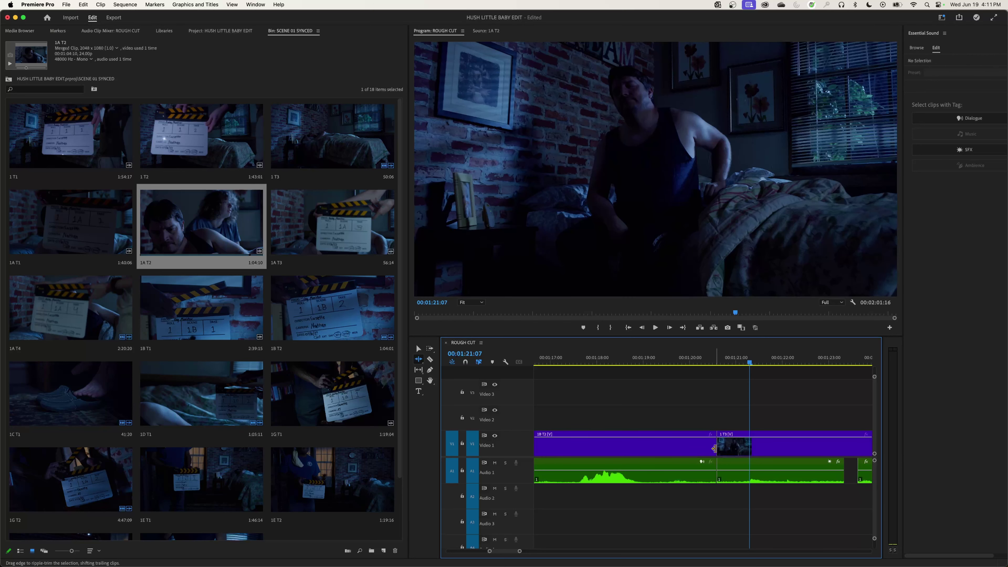
click(666, 361)
key(space)
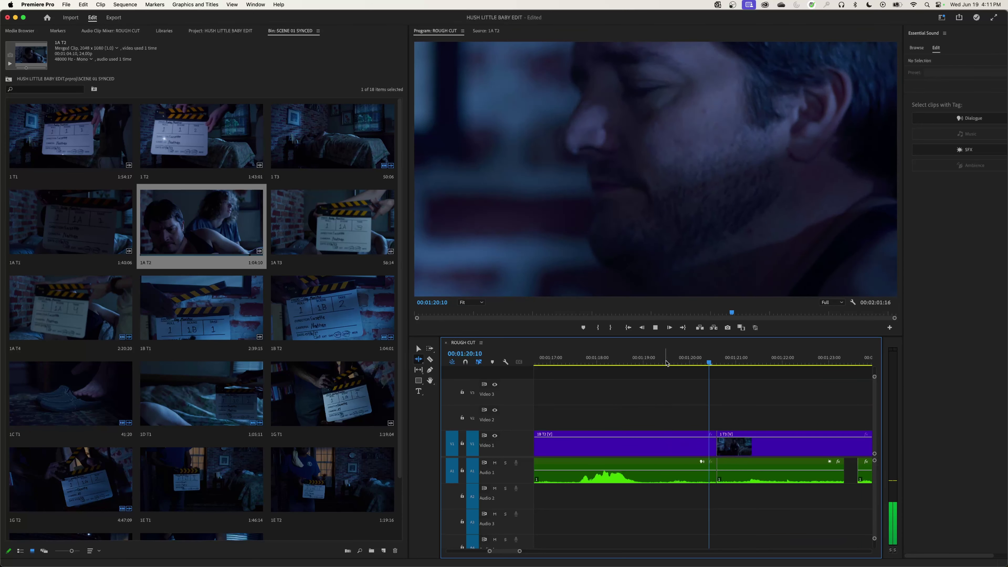
key(space)
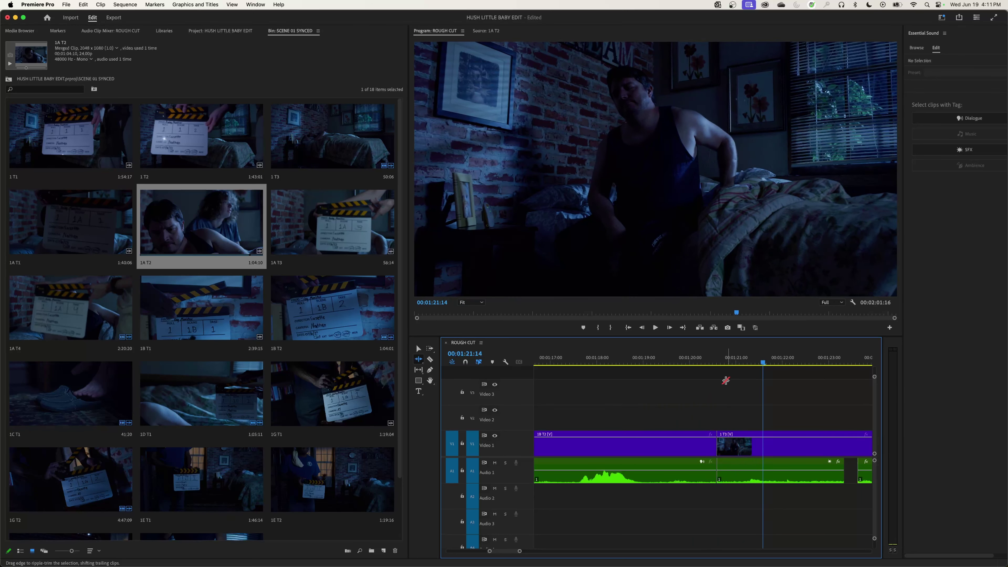
Step: Try a video Cross Dissolve on the cut at 00:01:20:14 and undo it
key(v)
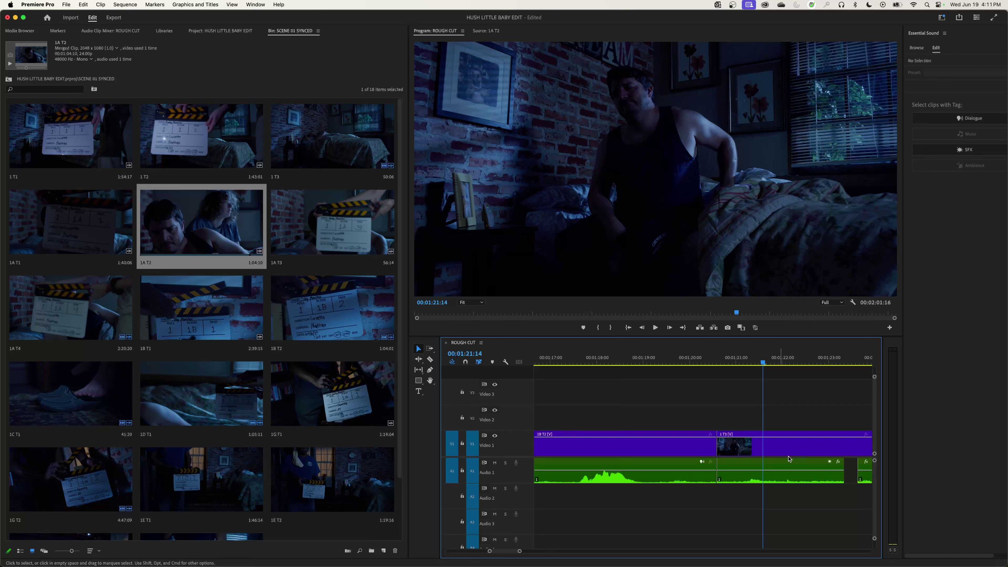
key(Up)
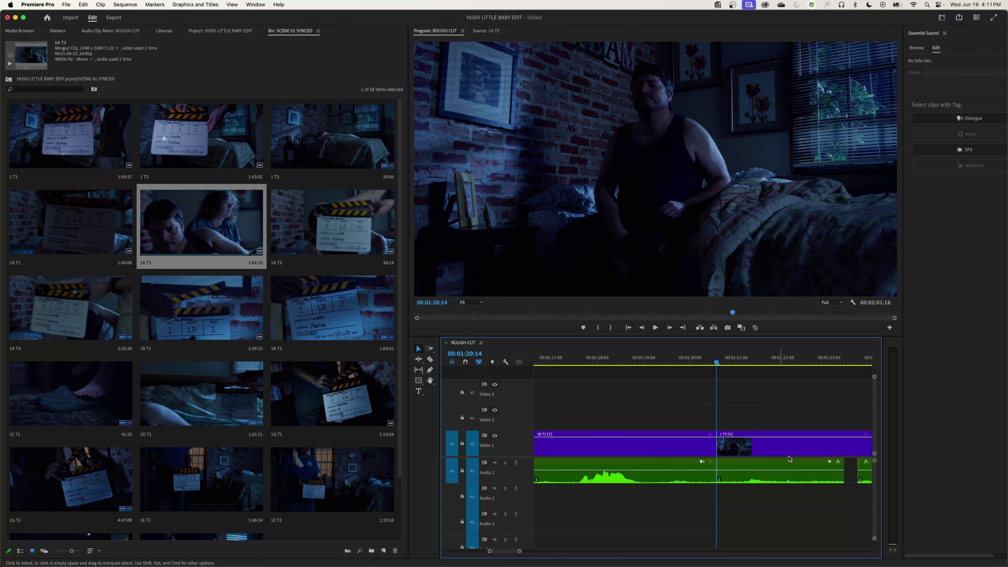
key(Down)
key(Up)
key(super+d)
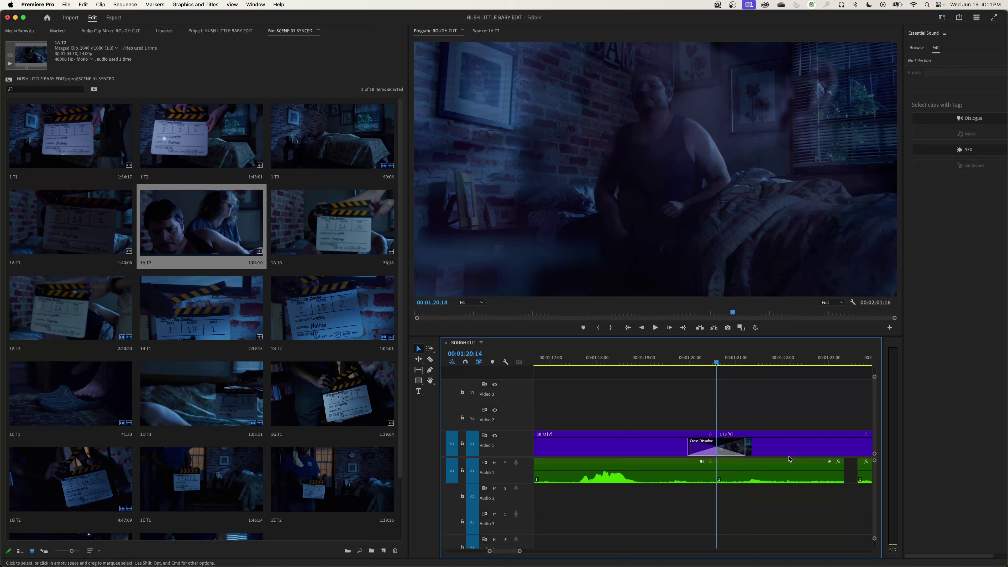
key(super+z)
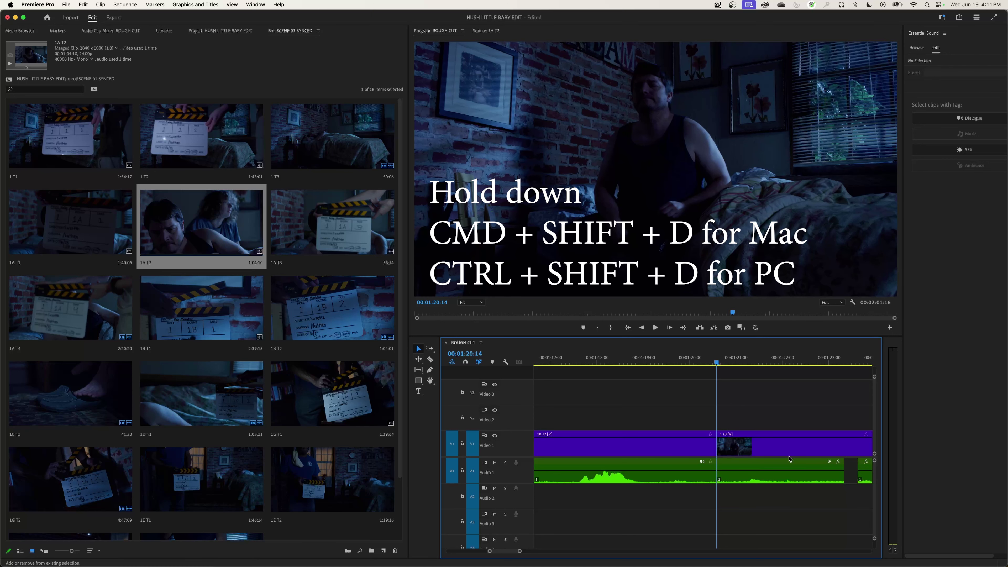
Step: Apply the default audio crossfade to the Audio 1 cut at 00:01:20:14 and play through it
key(super+shift+d)
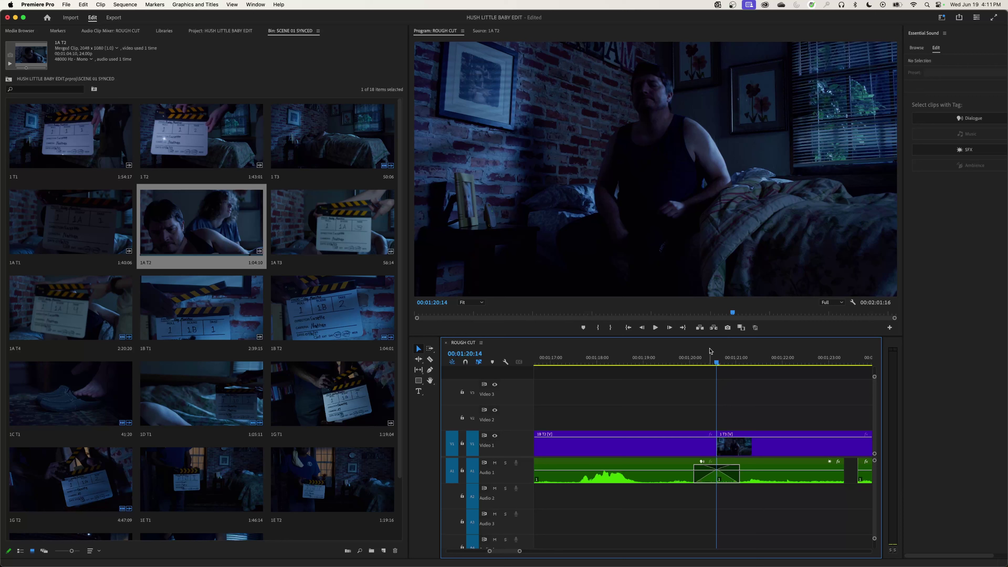
click(668, 362)
key(space)
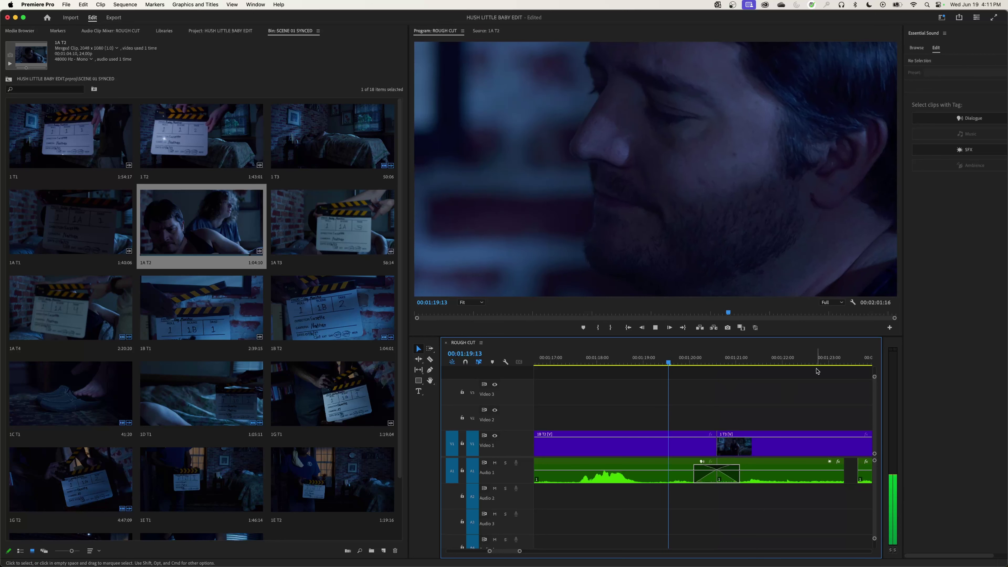
key(space)
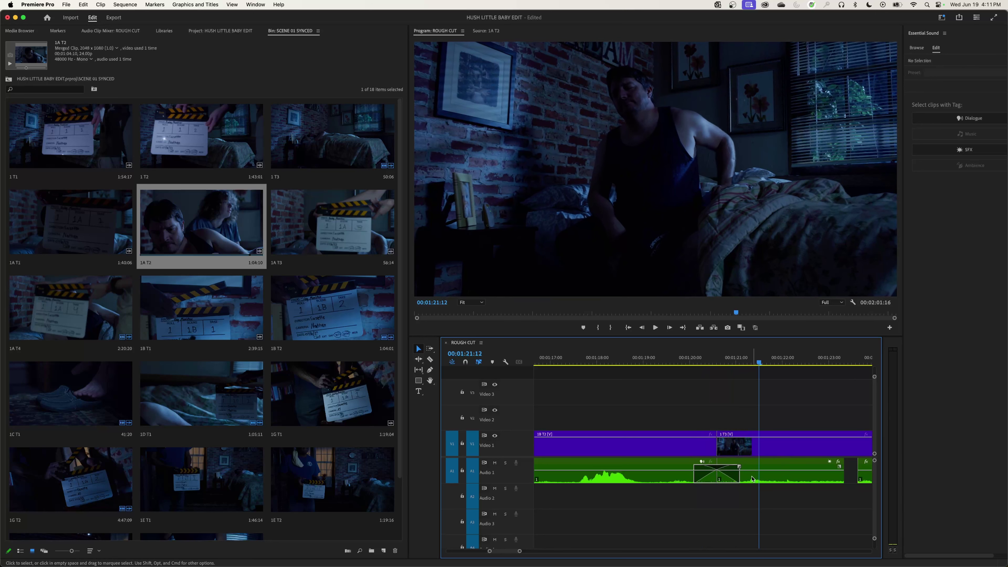
Step: Lengthen the audio crossfade at the 00:01:20:14 cut, play it back, and delete the crossfade
drag(739, 474, 760, 474)
click(661, 376)
key(space)
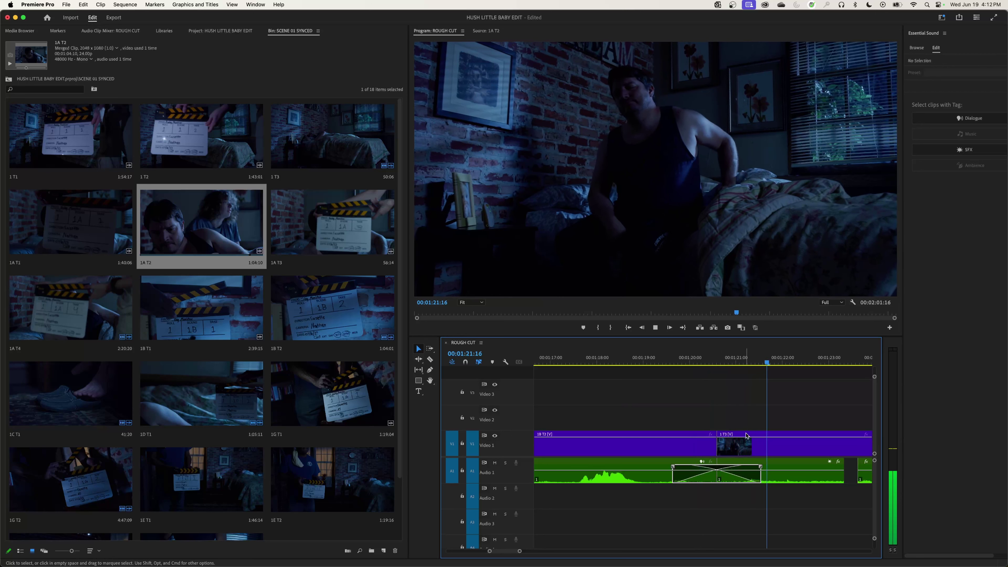
key(space)
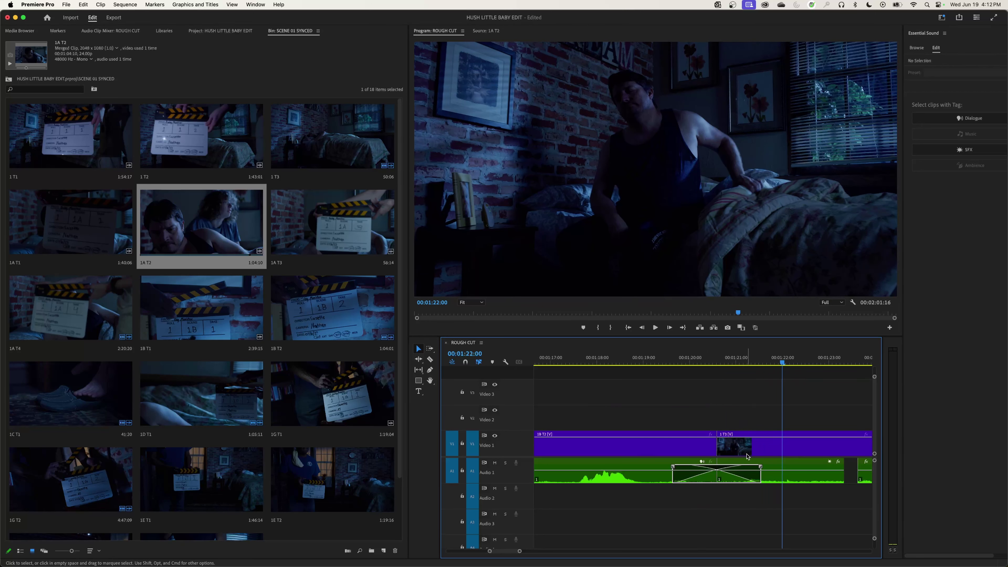
click(751, 482)
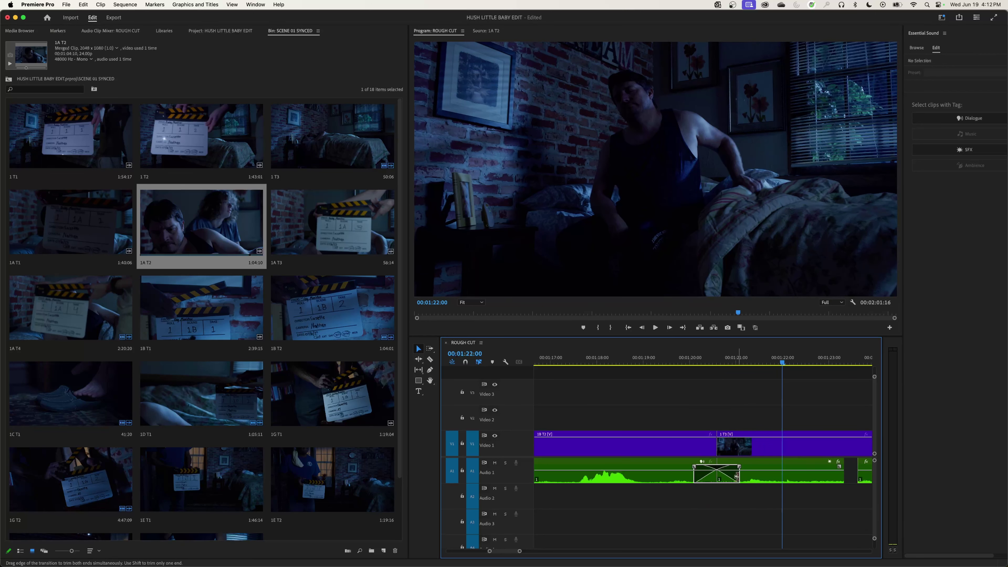
key(Delete)
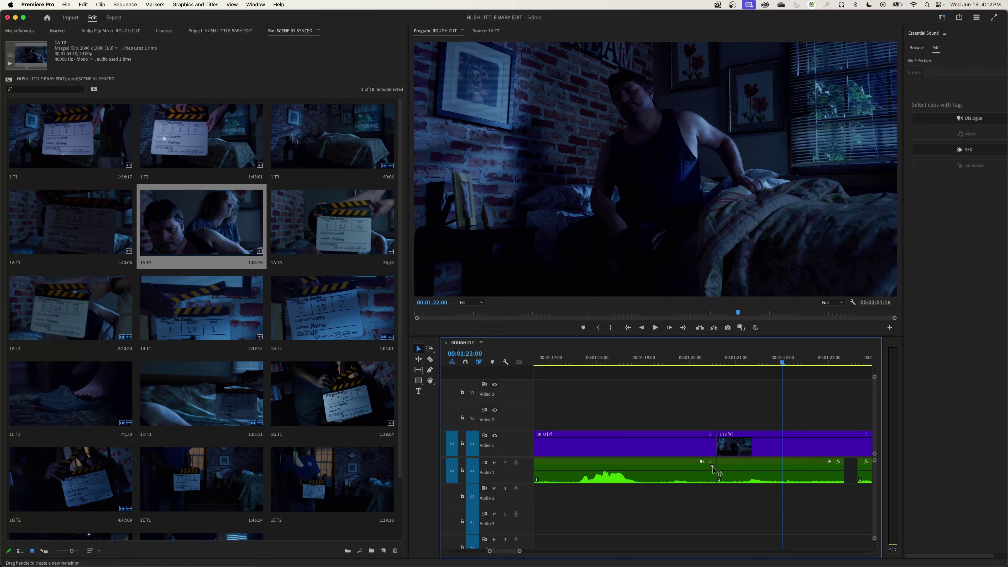
Step: Create an audio crossfade about 1.5 seconds long across the 00:01:20:14 cut on Audio 1, and show the whole sequence
drag(712, 468, 758, 473)
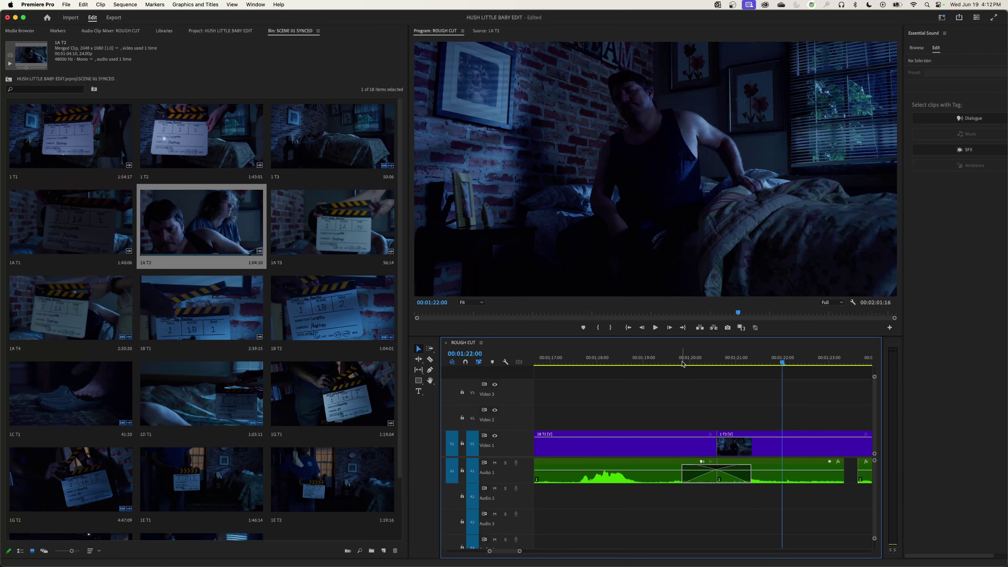
click(682, 364)
key(backslash)
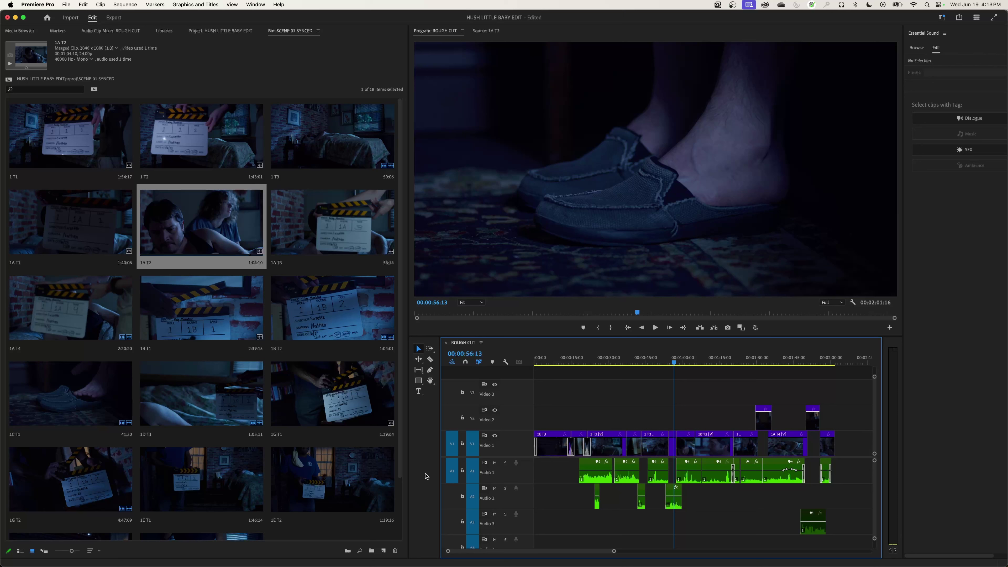